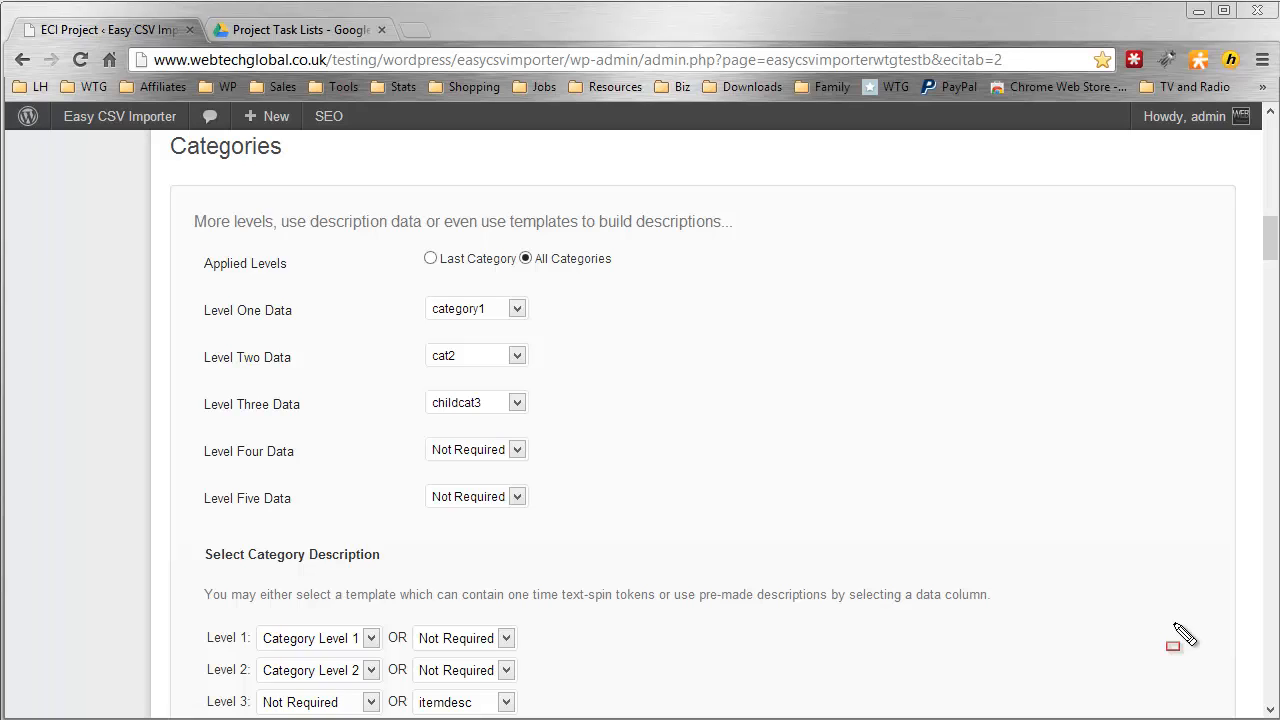
Review the category level data columns and the description templates or data columns assigned to Levels 1, 2 and 3.
{"action": "left_click_drag", "start_coordinate": [190, 289], "coordinate": [546, 421]}
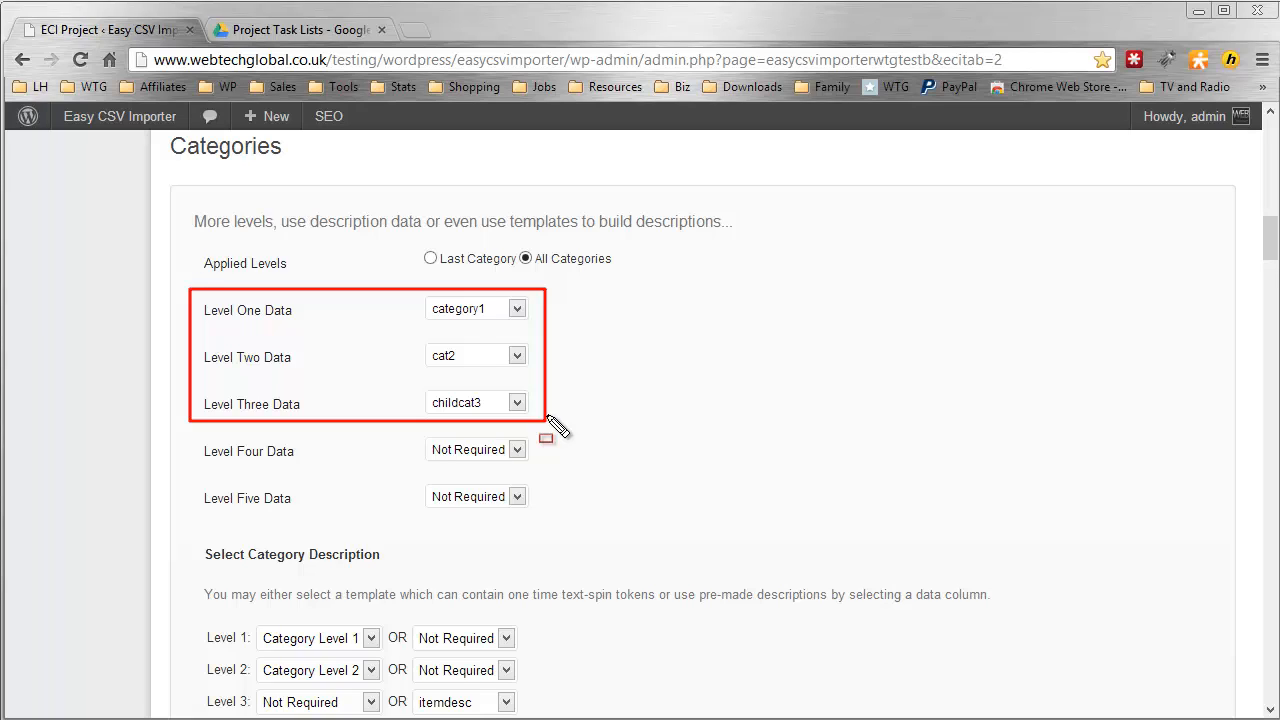
{"action": "key", "text": "Escape"}
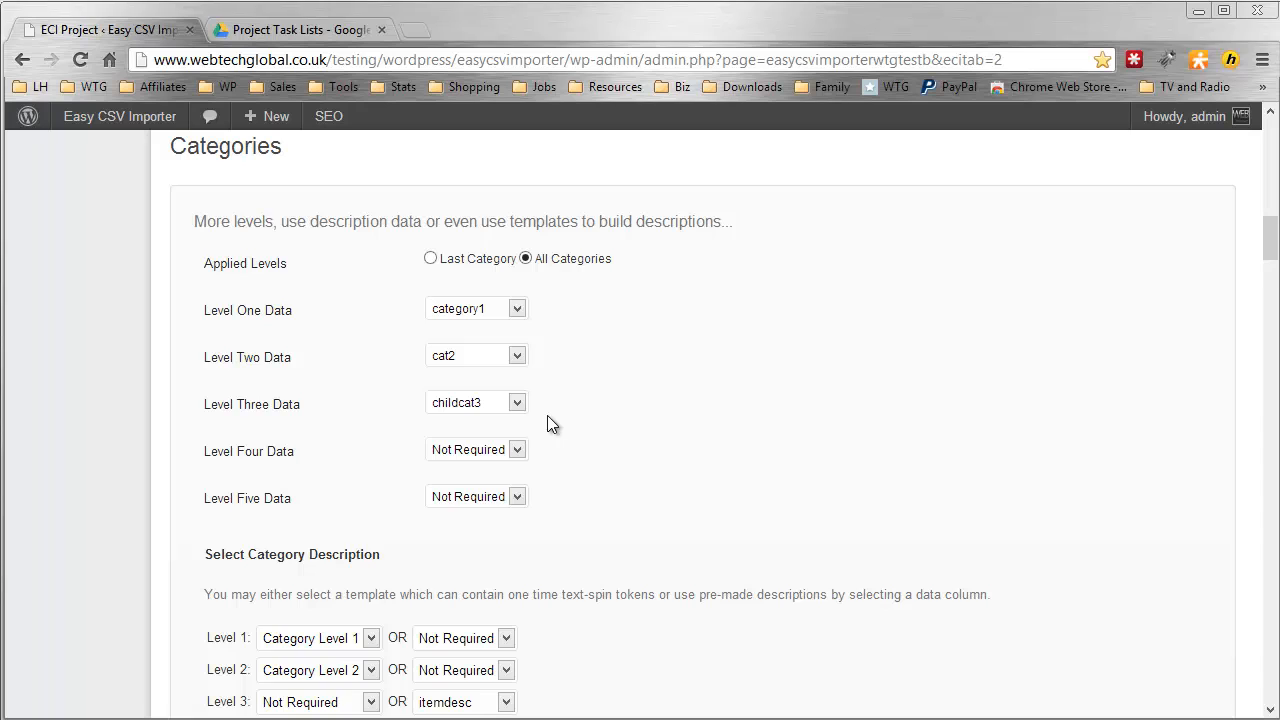
{"action": "scroll", "coordinate": [547, 417], "scroll_direction": "down", "scroll_amount": 2}
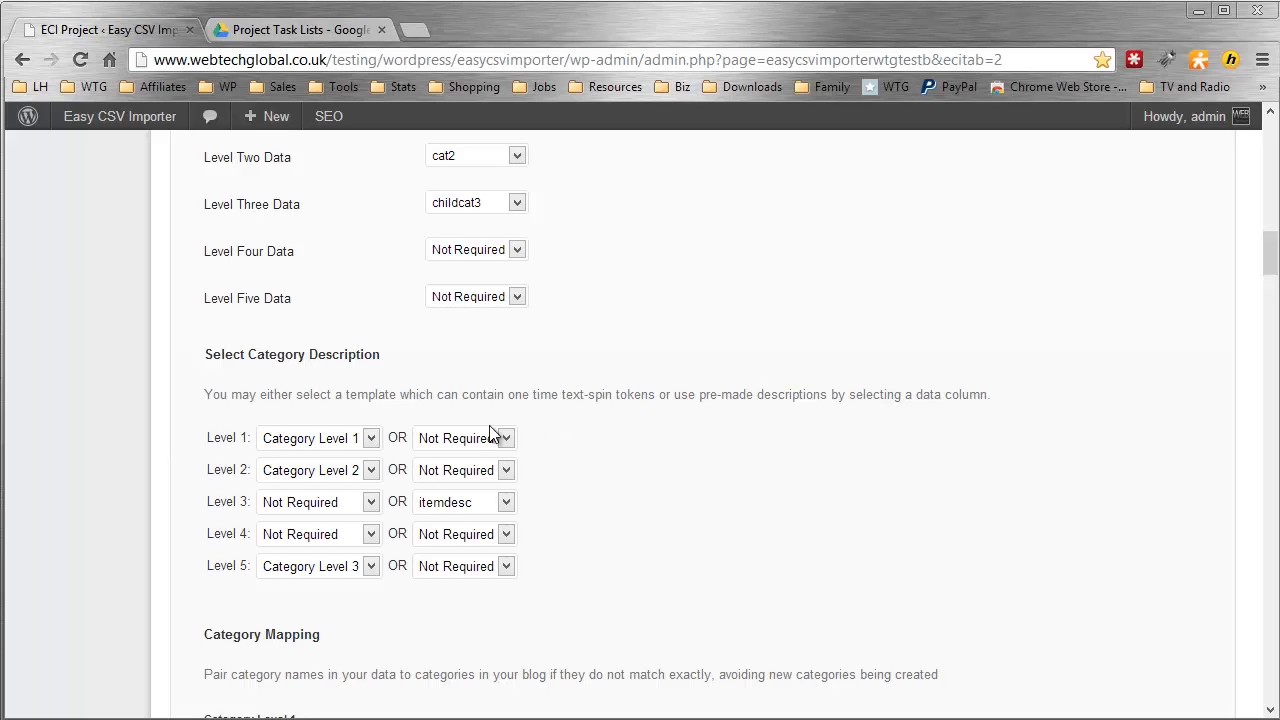
{"action": "left_click", "coordinate": [319, 438]}
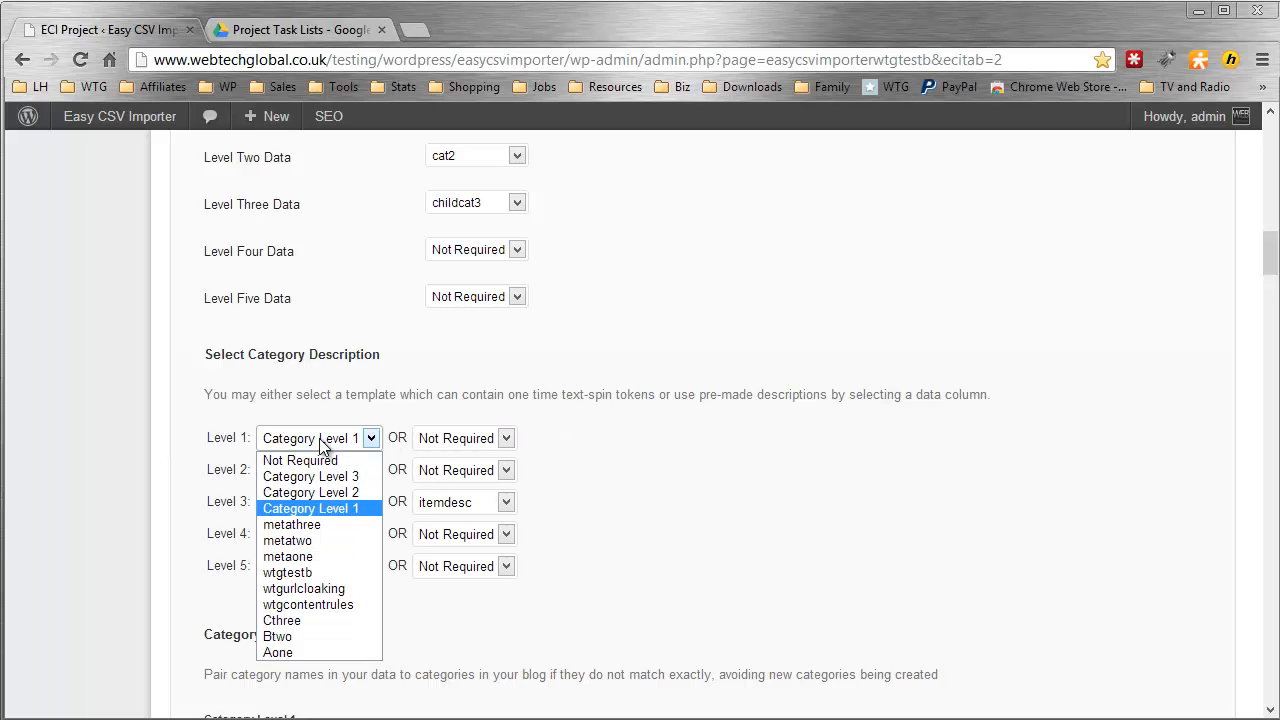
{"action": "left_click", "coordinate": [318, 507]}
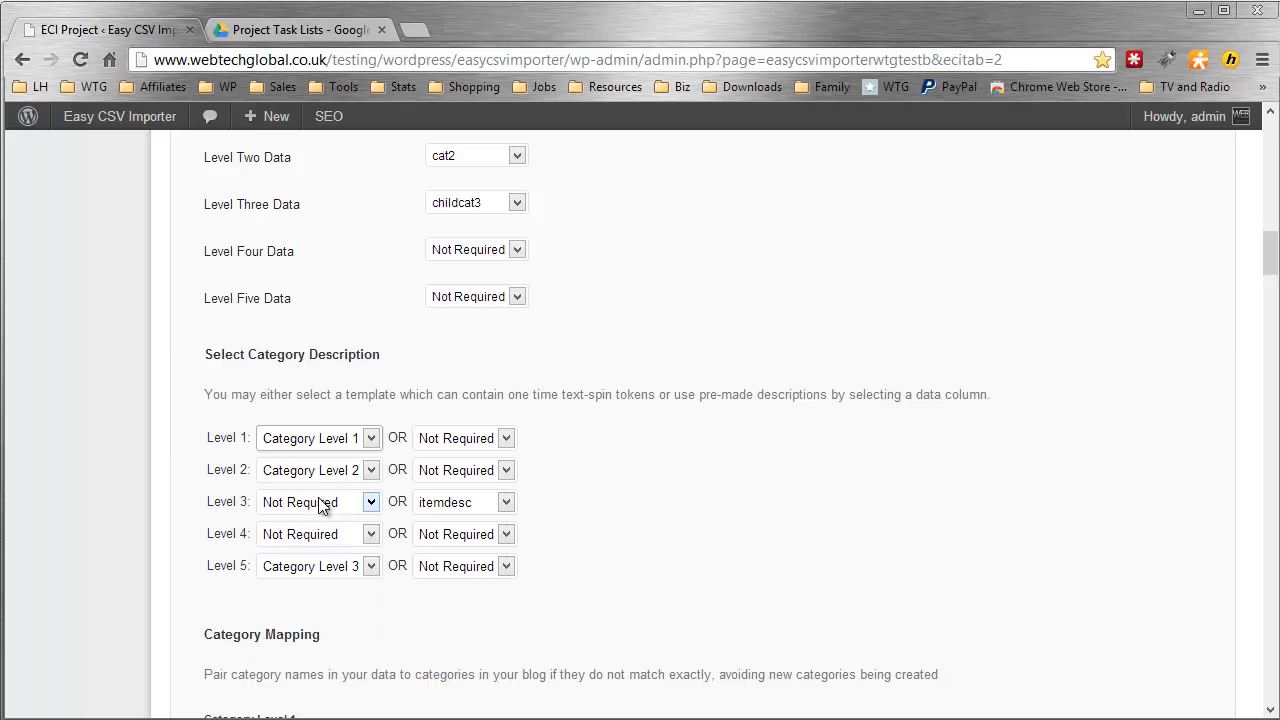
{"action": "left_click", "coordinate": [319, 468]}
{"action": "left_click", "coordinate": [330, 526]}
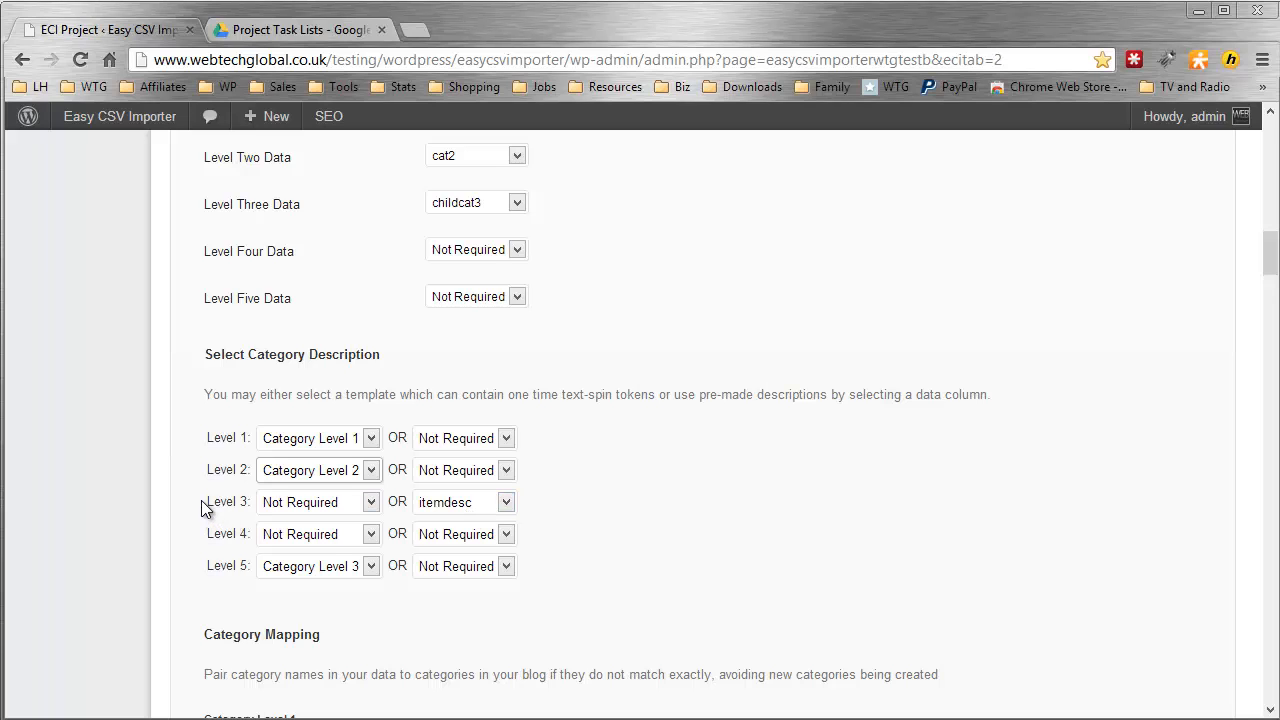
{"action": "mouse_move", "coordinate": [188, 488]}
{"action": "left_mouse_down"}
{"action": "mouse_move", "coordinate": [192, 500]}
{"action": "mouse_move", "coordinate": [294, 516]}
{"action": "mouse_move", "coordinate": [541, 517]}
{"action": "left_mouse_up"}
Open the Category Level 1 content template for editing and examine its text and column tokens.
{"action": "left_click_drag", "start_coordinate": [1267, 252], "coordinate": [1262, 148]}
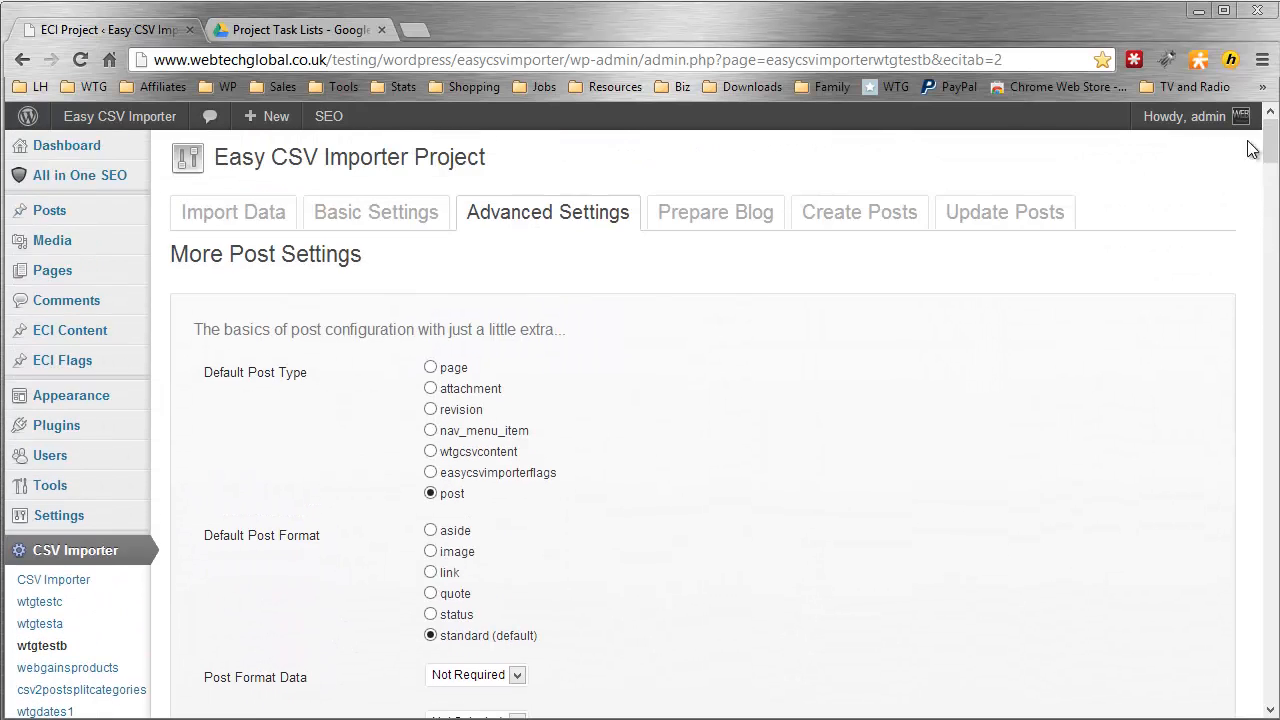
{"action": "left_click", "coordinate": [130, 343]}
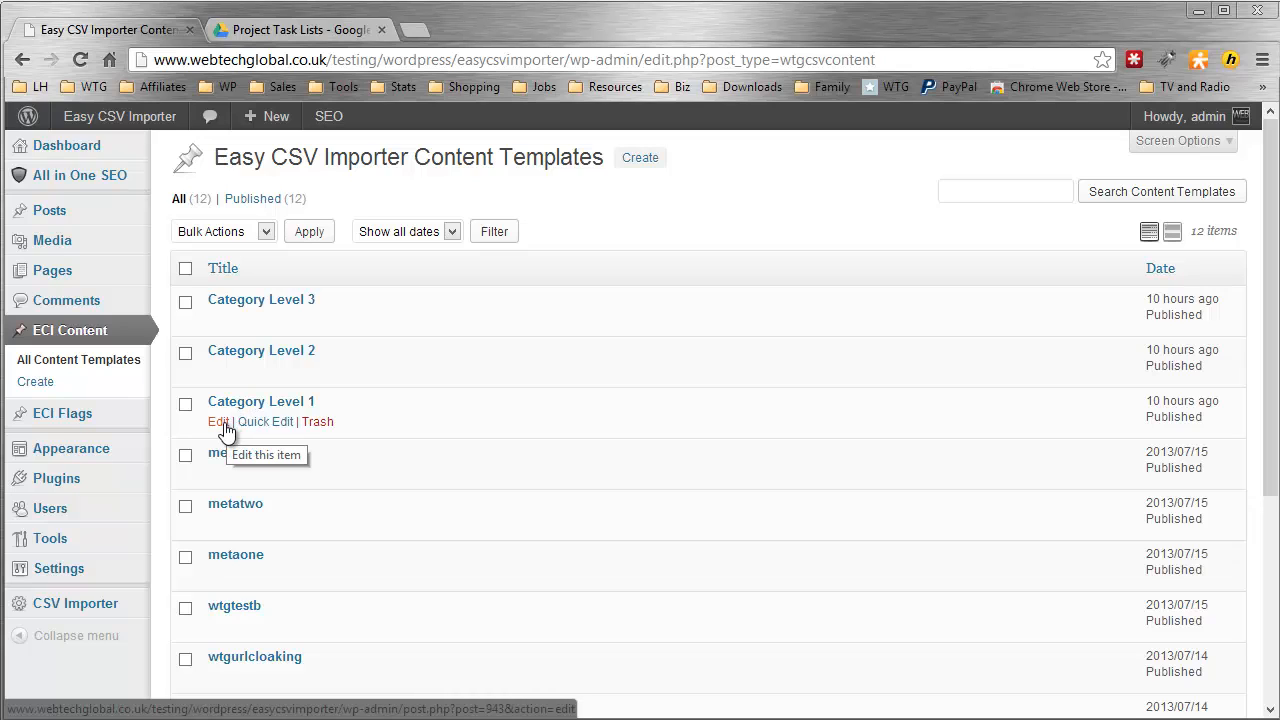
{"action": "left_click", "coordinate": [220, 422]}
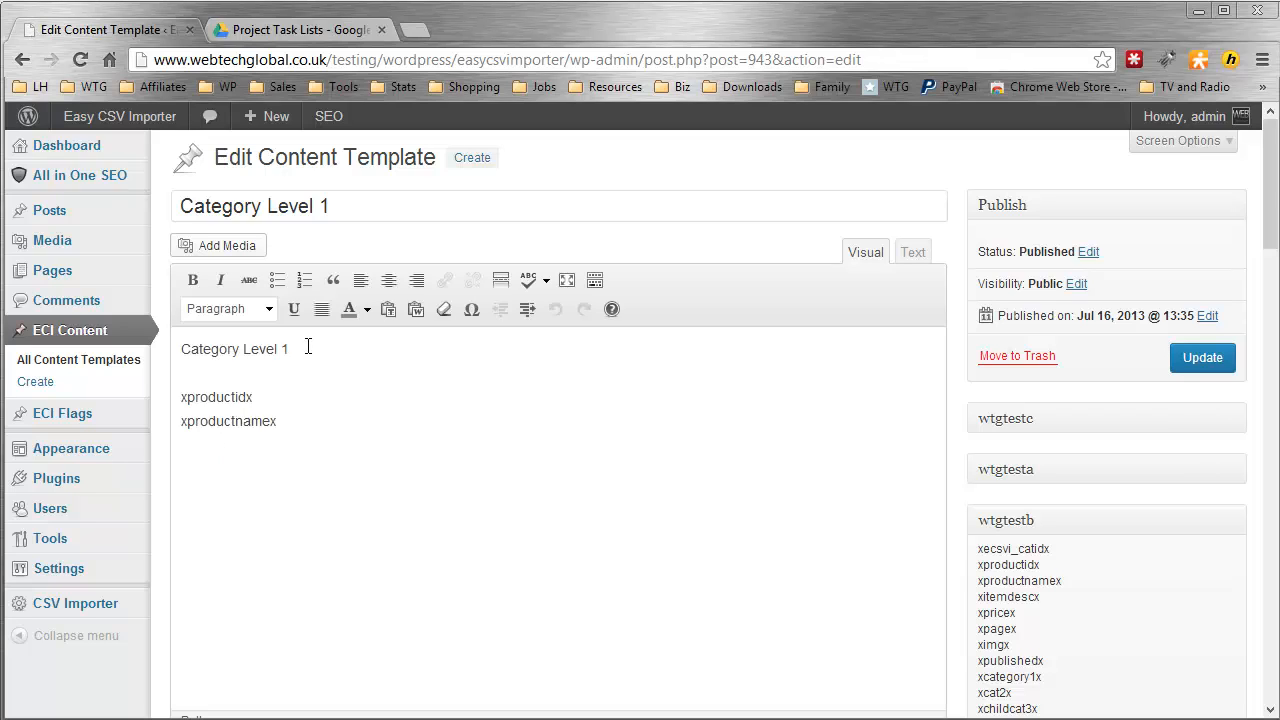
{"action": "left_click_drag", "start_coordinate": [314, 352], "coordinate": [180, 350]}
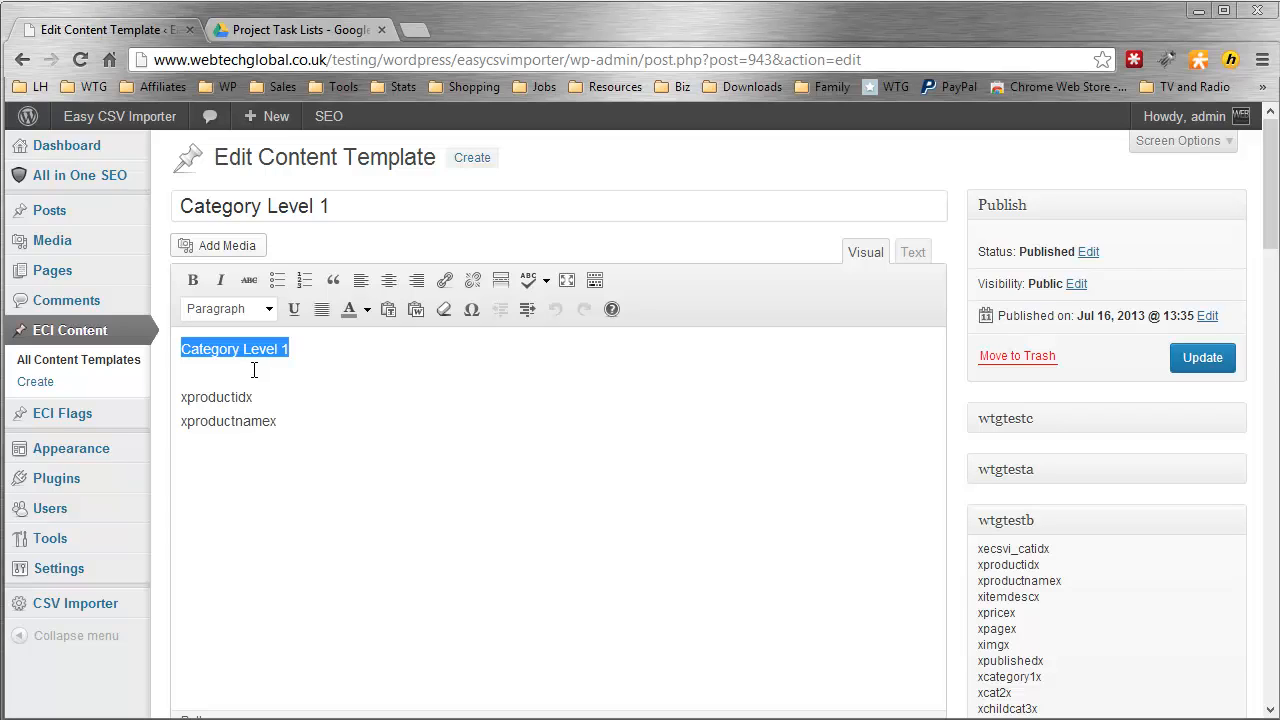
{"action": "left_click", "coordinate": [240, 397]}
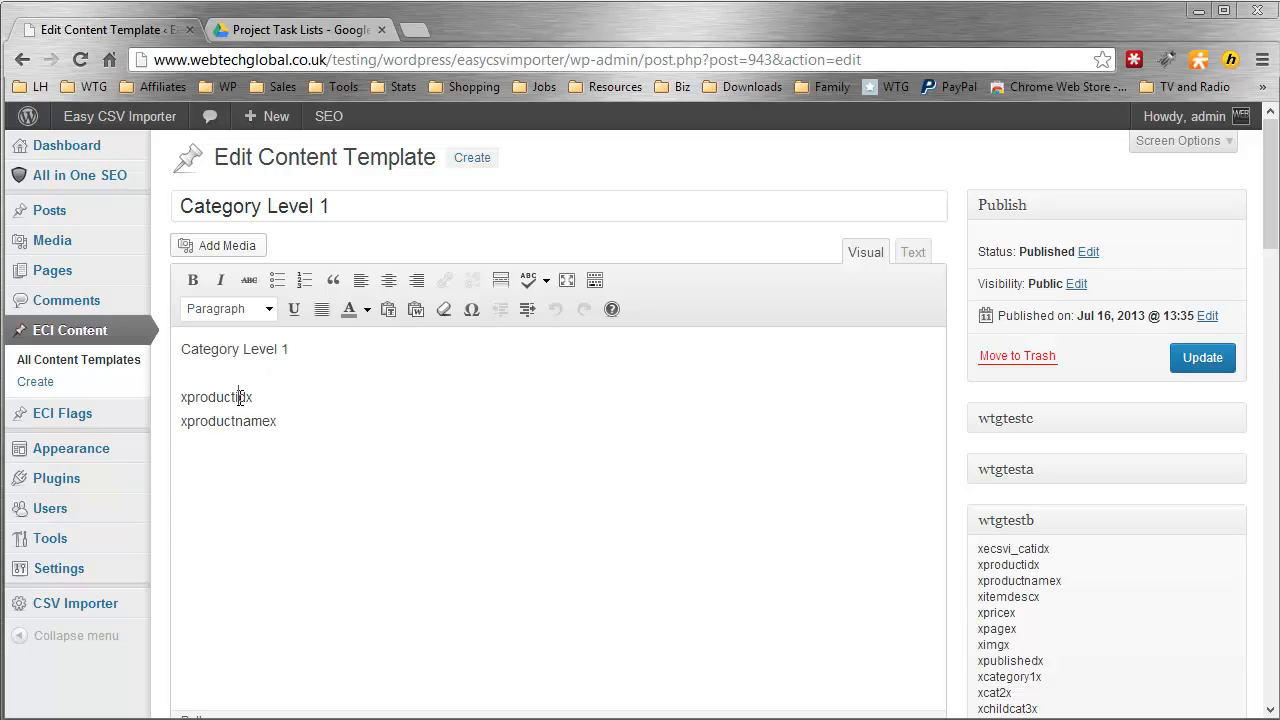
{"action": "left_click_drag", "start_coordinate": [306, 423], "coordinate": [172, 400]}
Open the Category Level 2 content template to check its tokens, and return to the list of all content templates.
{"action": "left_click", "coordinate": [103, 362]}
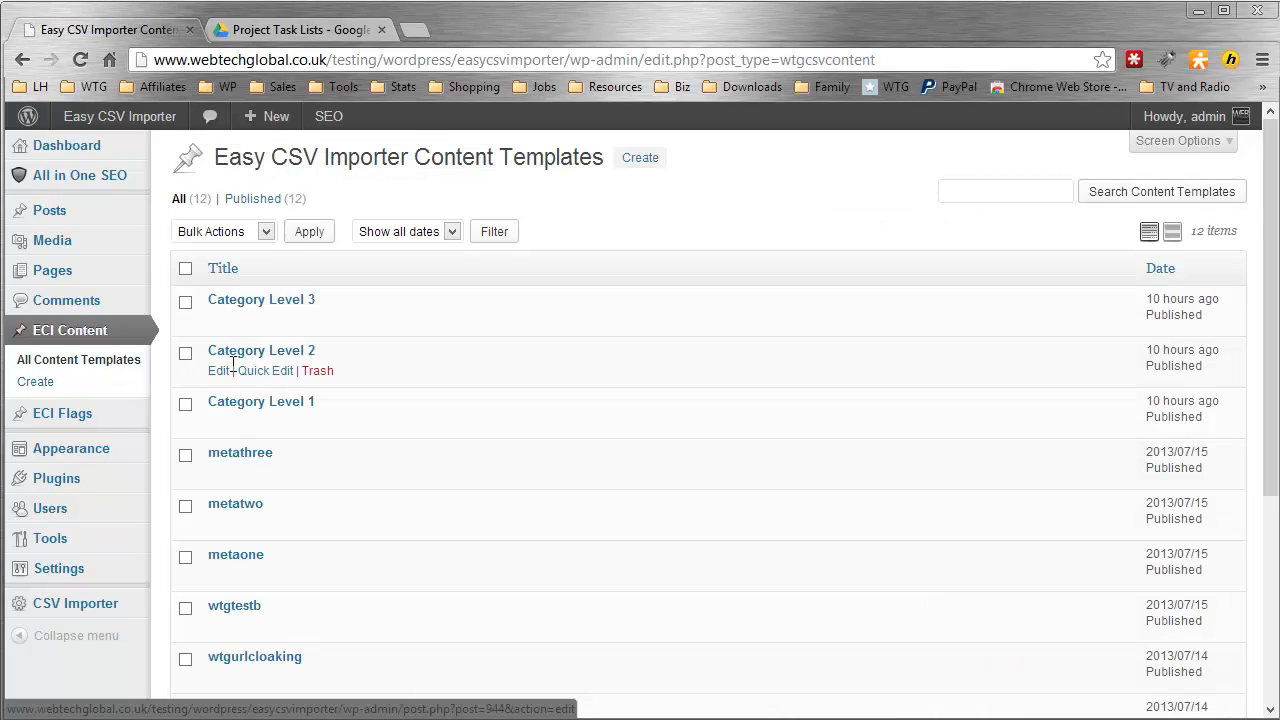
{"action": "left_click", "coordinate": [219, 372]}
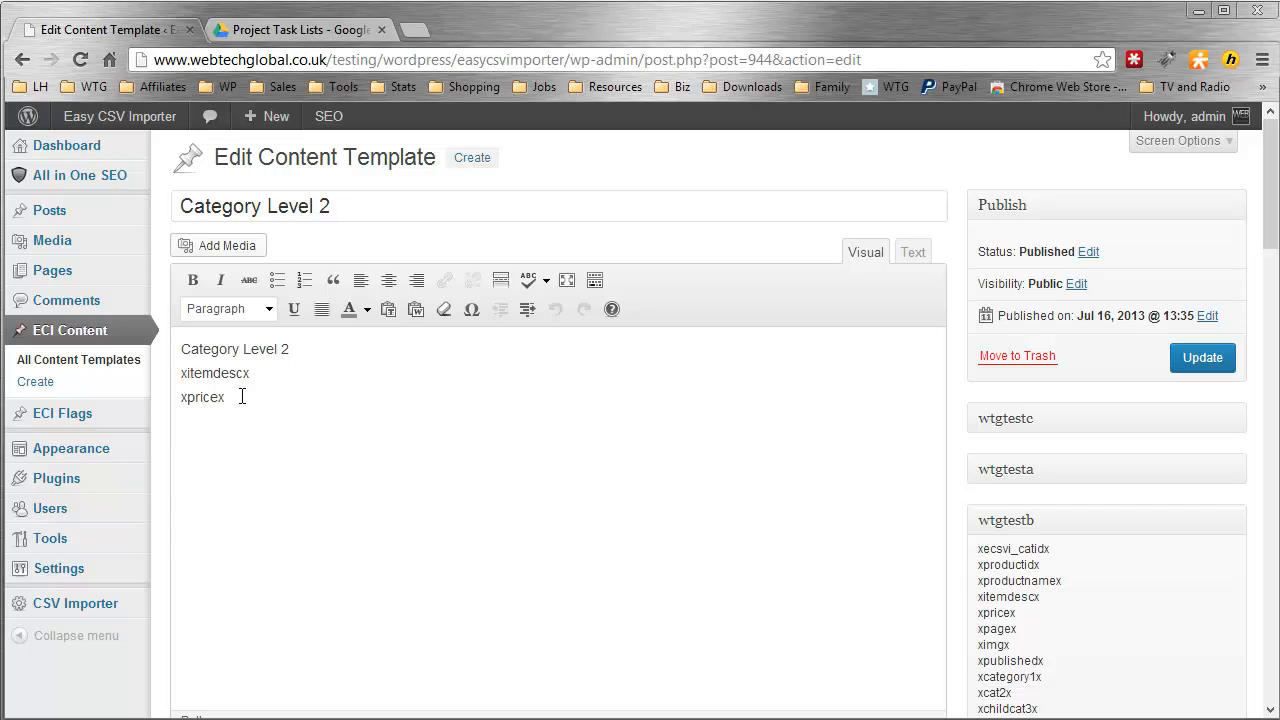
{"action": "left_click", "coordinate": [116, 371]}
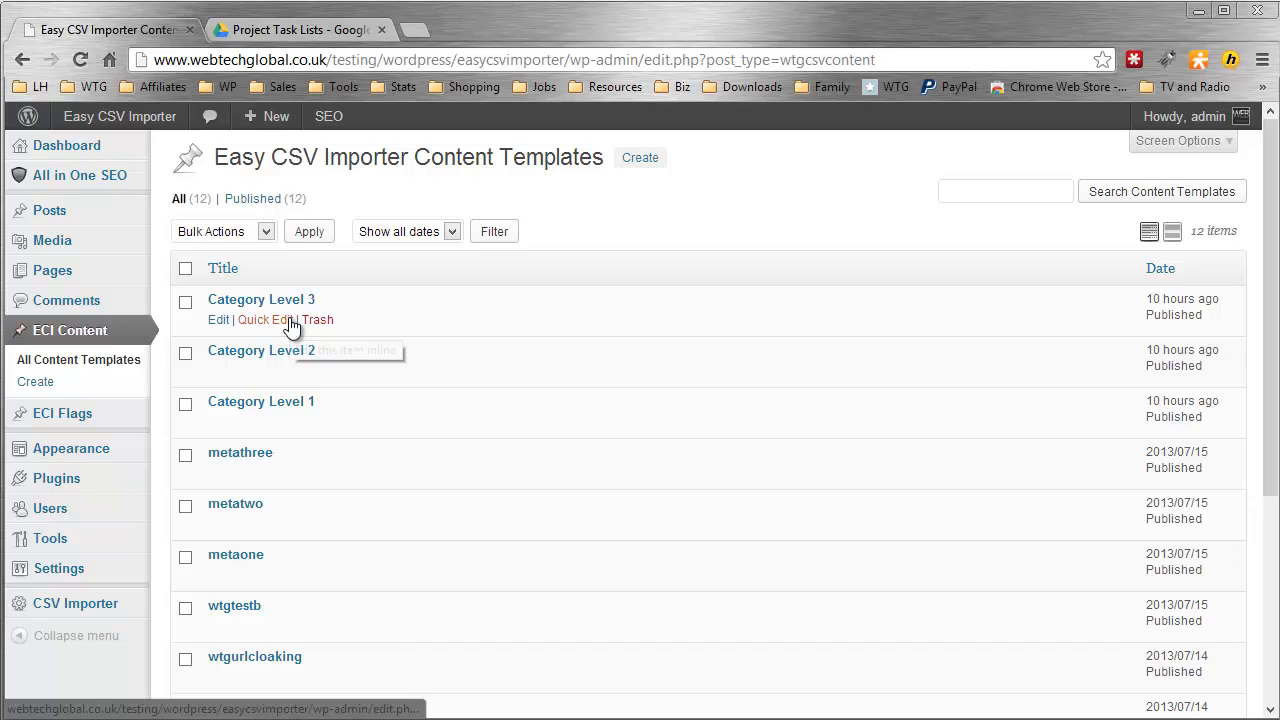
{"action": "scroll", "coordinate": [289, 323], "scroll_direction": "down", "scroll_amount": 1}
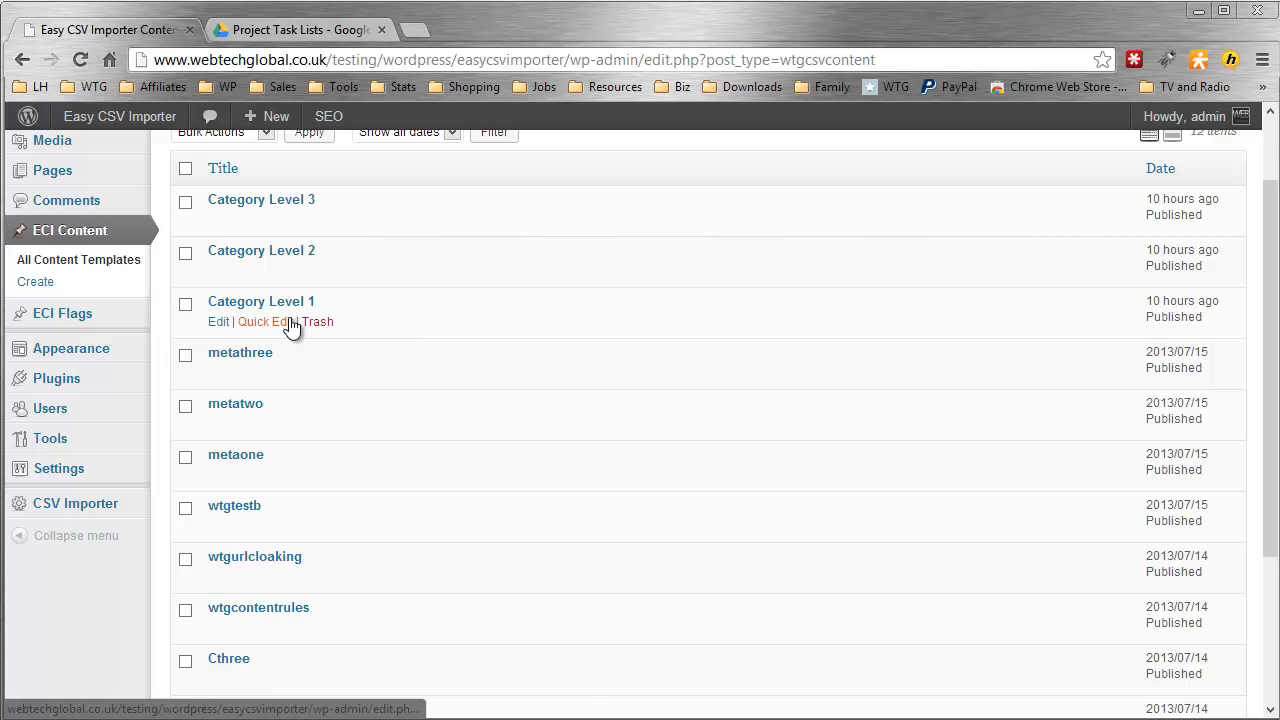
{"action": "scroll", "coordinate": [289, 325], "scroll_direction": "up", "scroll_amount": 1}
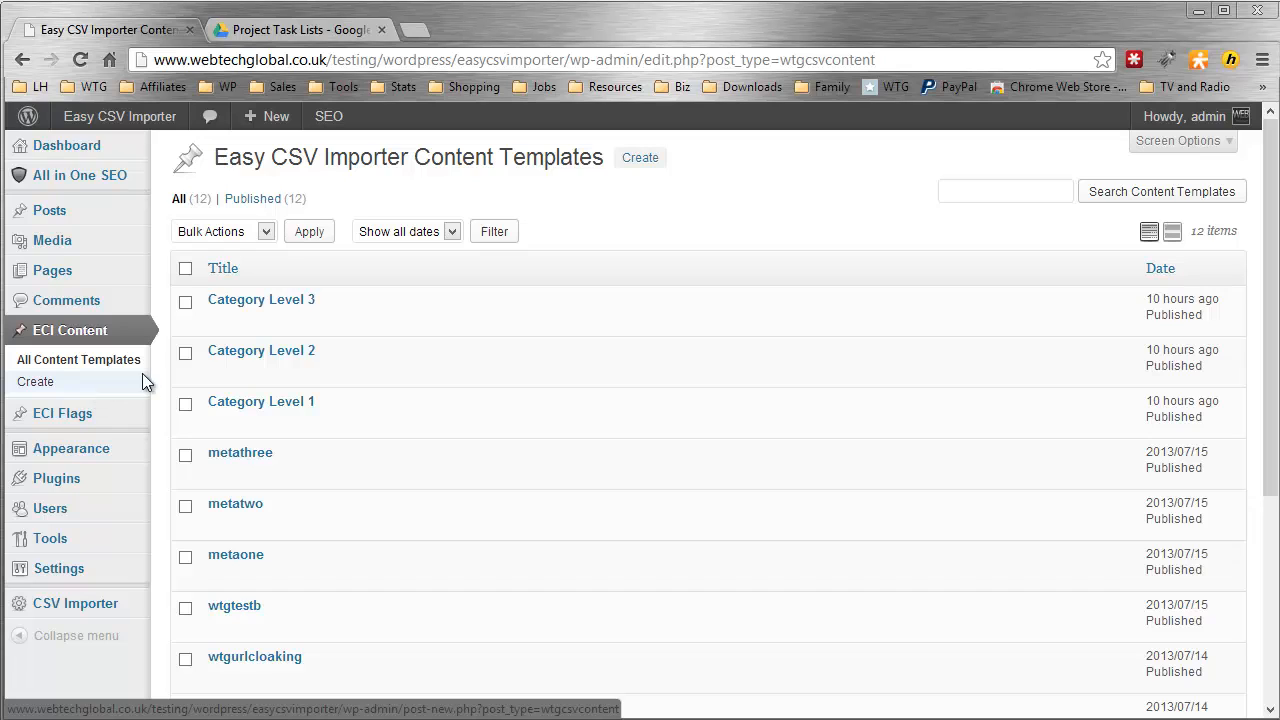
Open the wtgtestb project's advanced settings and review the category description choices and category mapping.
{"action": "mouse_move", "coordinate": [115, 614]}
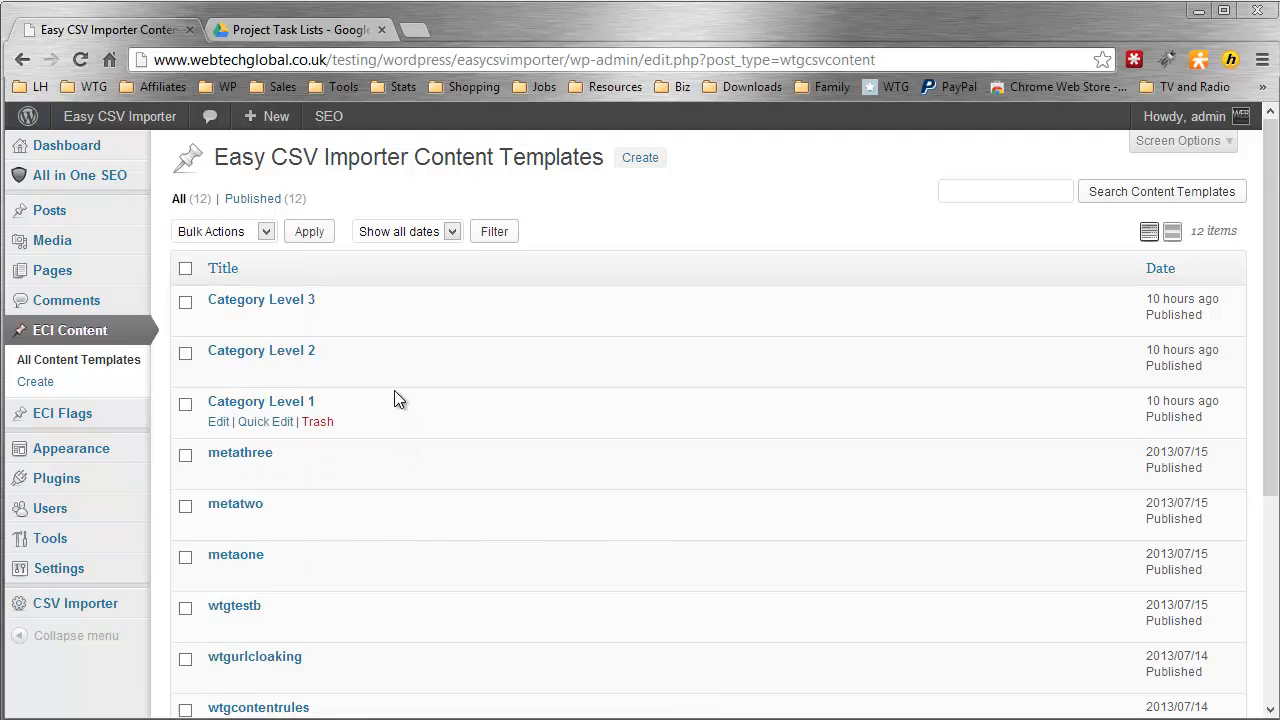
{"action": "scroll", "coordinate": [391, 398], "scroll_direction": "down", "scroll_amount": 1}
{"action": "mouse_move", "coordinate": [114, 517]}
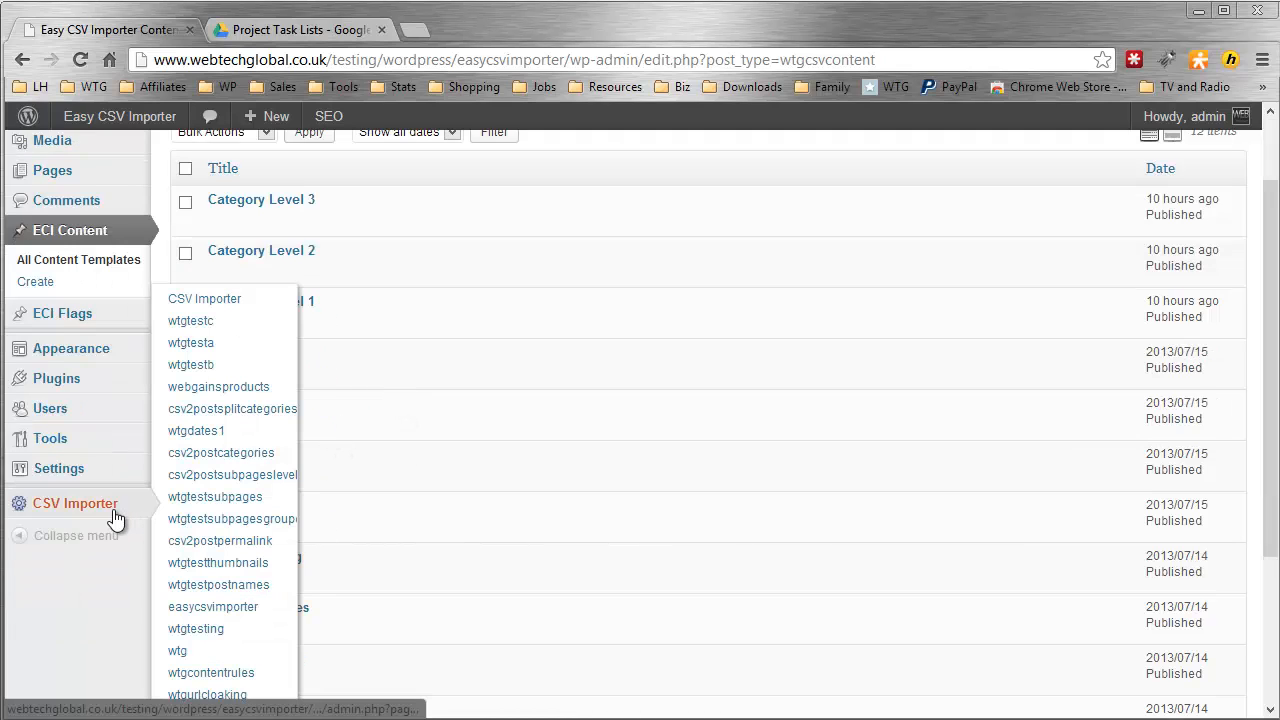
{"action": "left_click", "coordinate": [235, 366]}
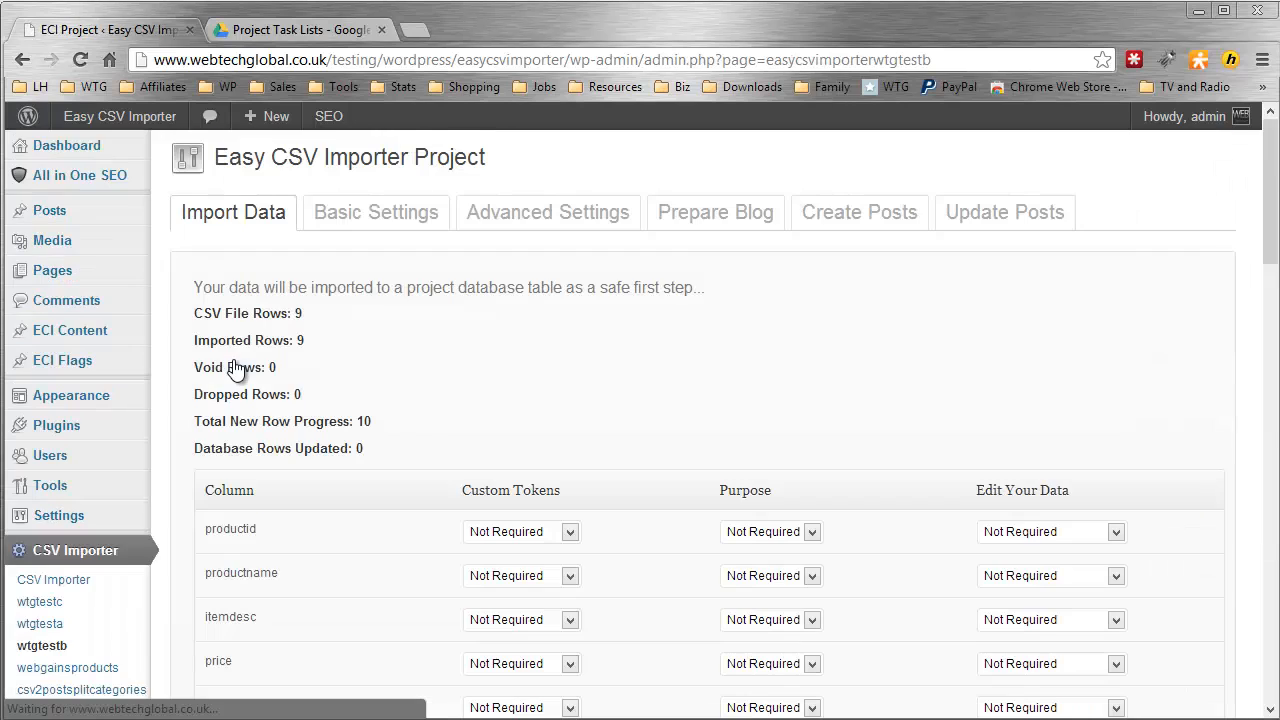
{"action": "left_click", "coordinate": [585, 220]}
{"action": "scroll", "coordinate": [386, 470], "scroll_direction": "down", "scroll_amount": 10}
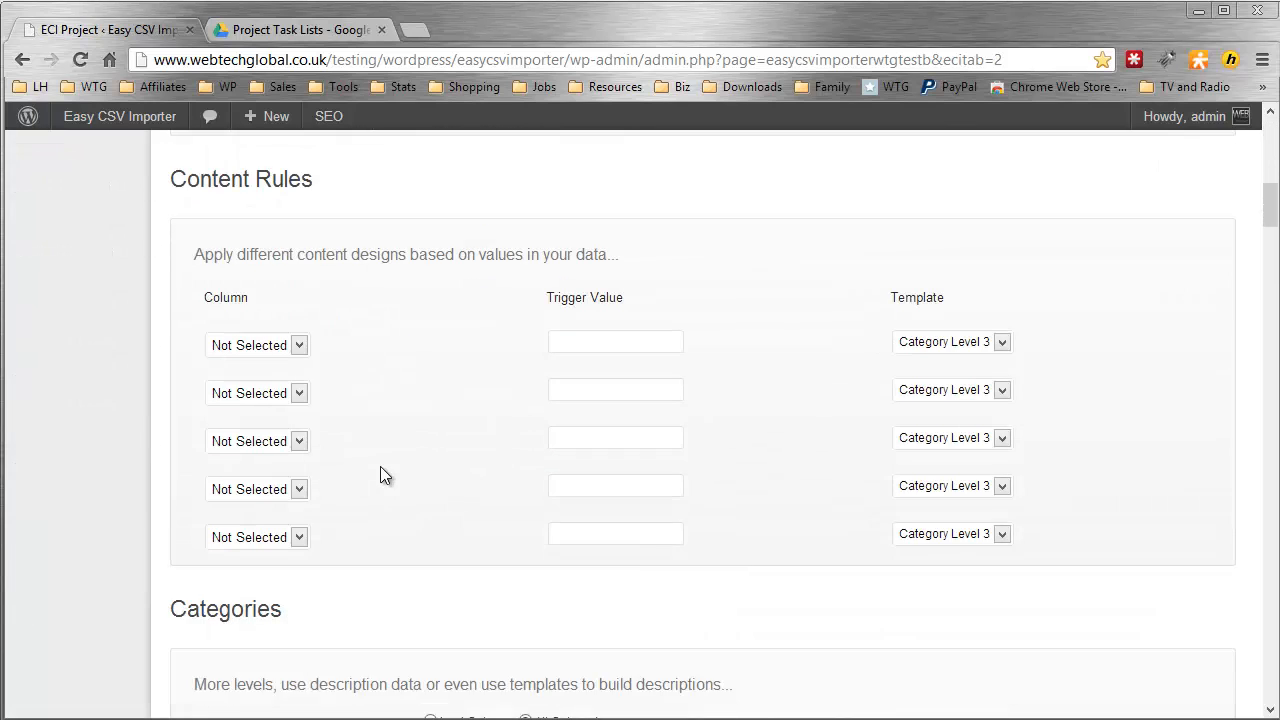
{"action": "scroll", "coordinate": [379, 467], "scroll_direction": "down", "scroll_amount": 3}
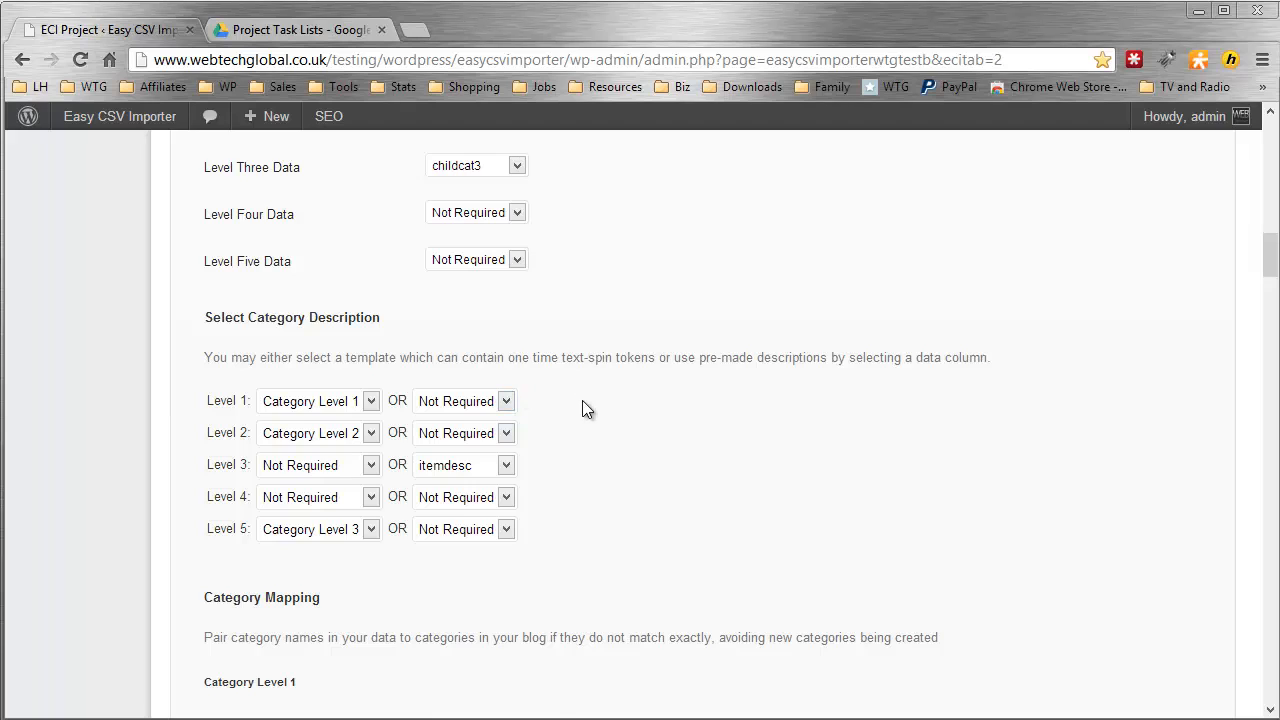
{"action": "scroll", "coordinate": [600, 406], "scroll_direction": "down", "scroll_amount": 1}
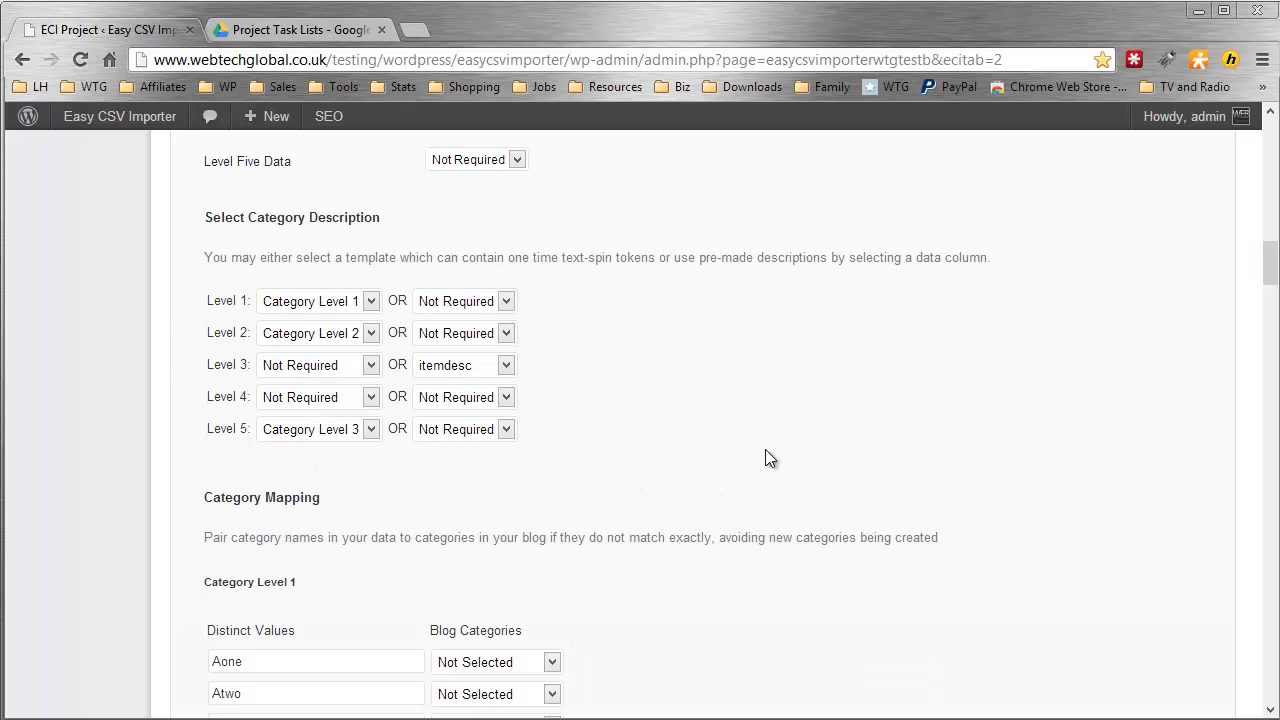
Create the level 1 categories from the wtgtestb project's blog preparation page.
{"action": "scroll", "coordinate": [765, 449], "scroll_direction": "up", "scroll_amount": 15}
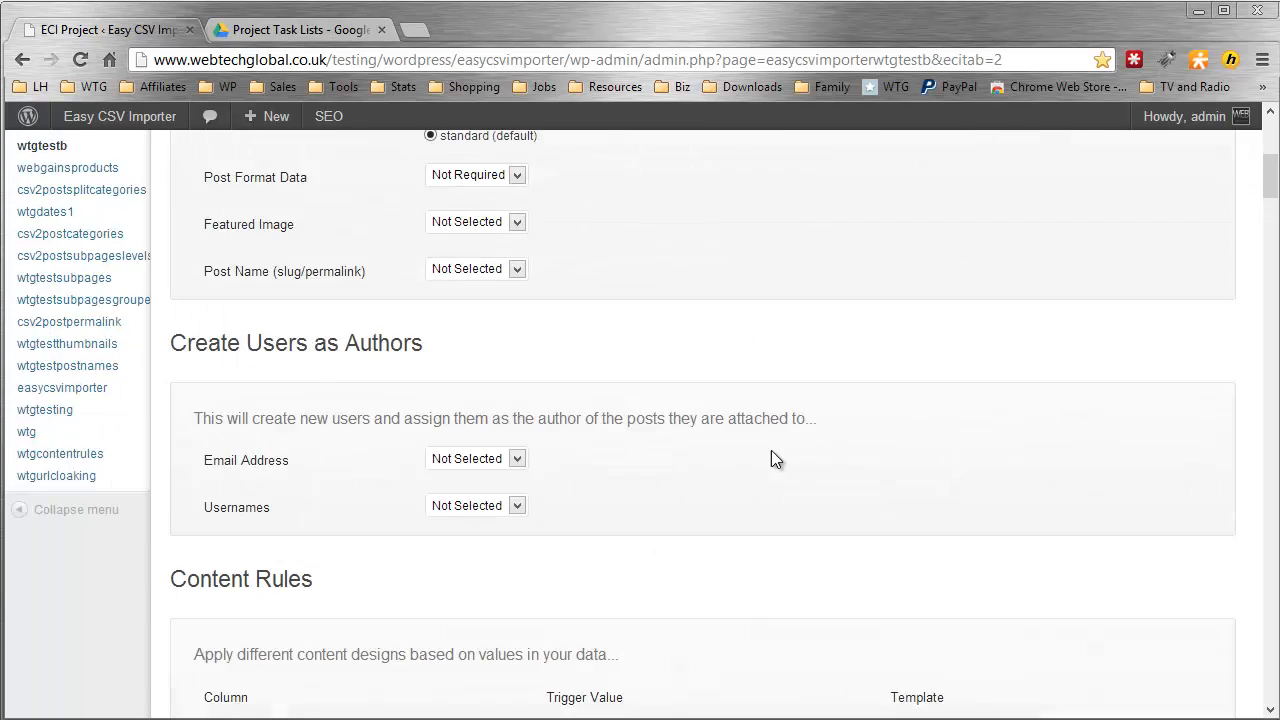
{"action": "scroll", "coordinate": [775, 451], "scroll_direction": "up", "scroll_amount": 2}
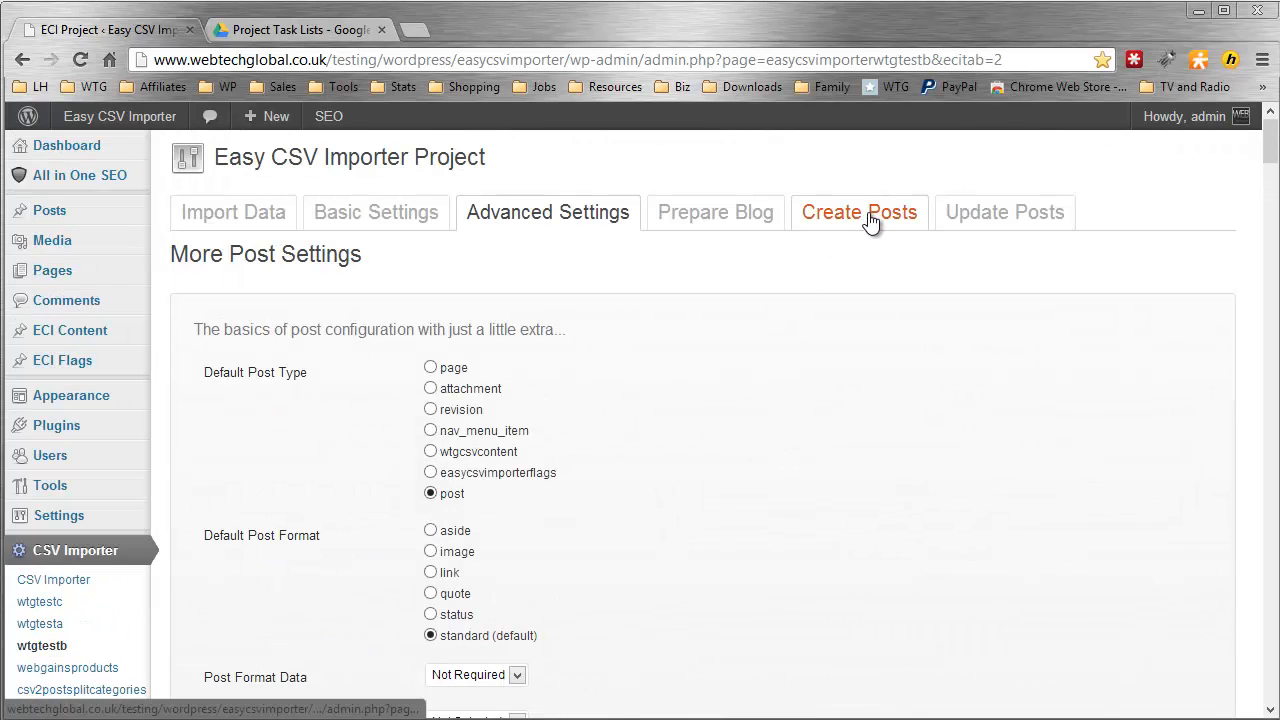
{"action": "left_click", "coordinate": [731, 223]}
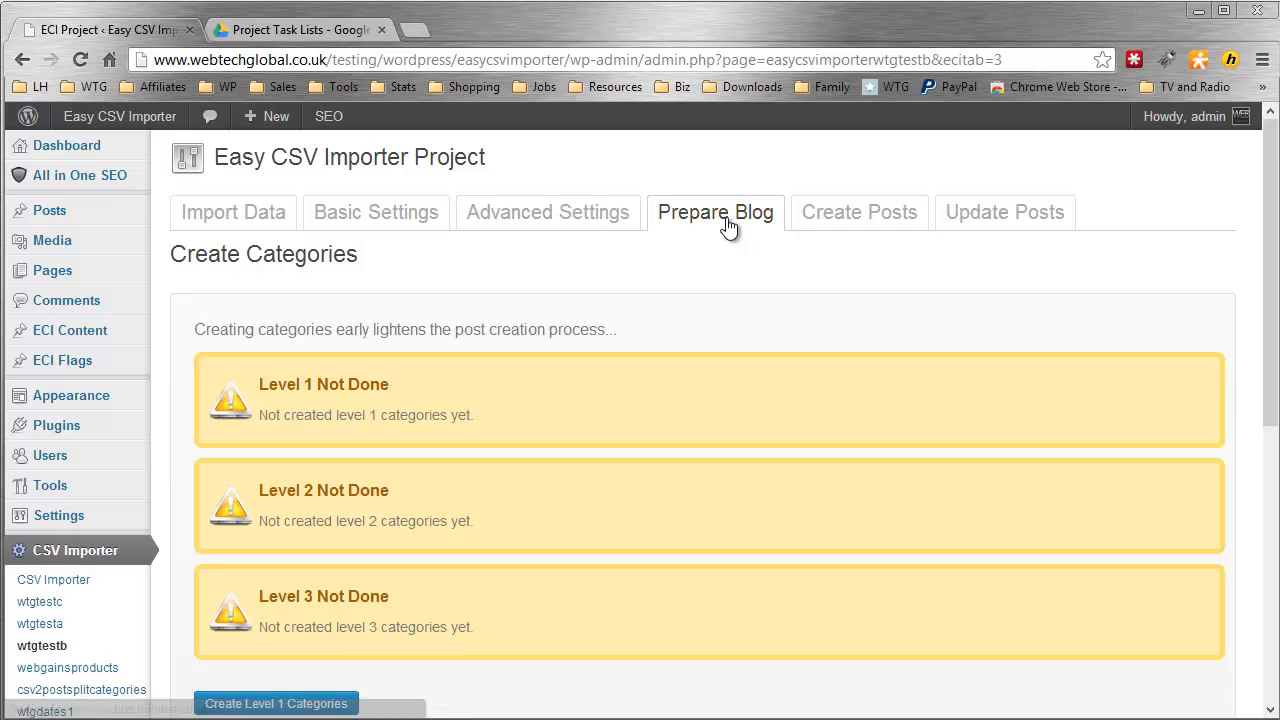
{"action": "scroll", "coordinate": [565, 315], "scroll_direction": "down", "scroll_amount": 2}
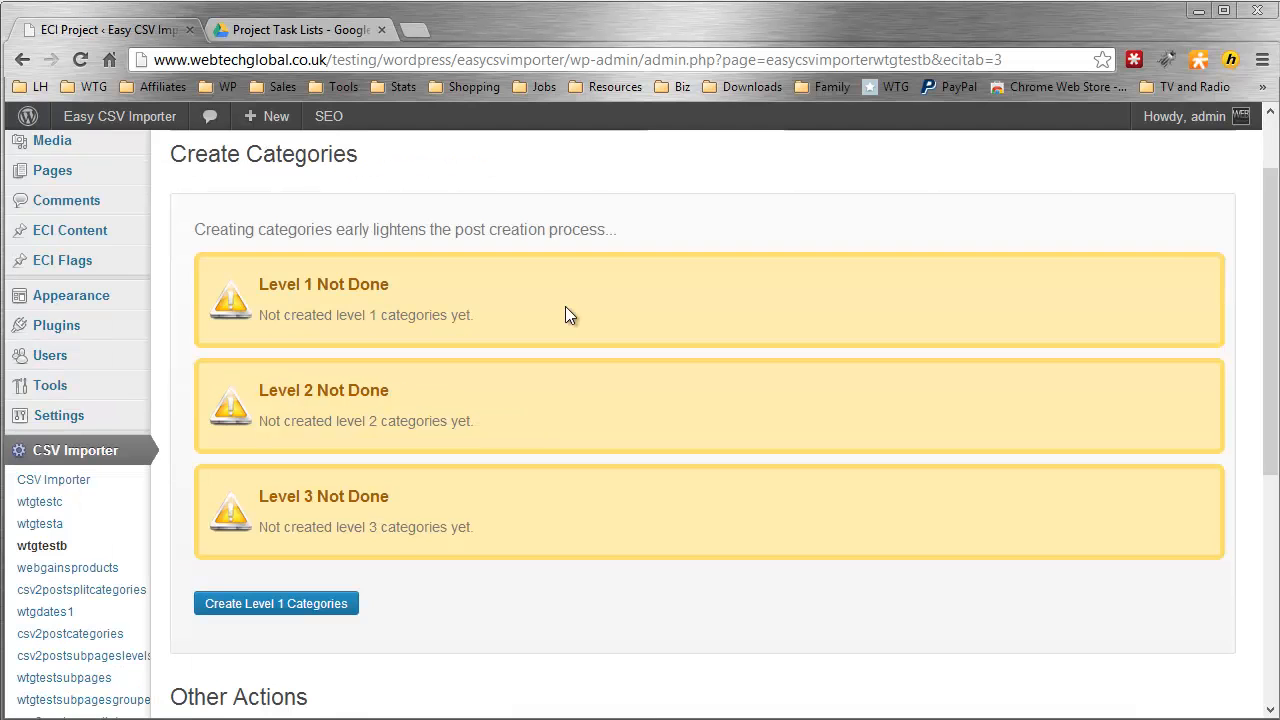
{"action": "left_click", "coordinate": [286, 606]}
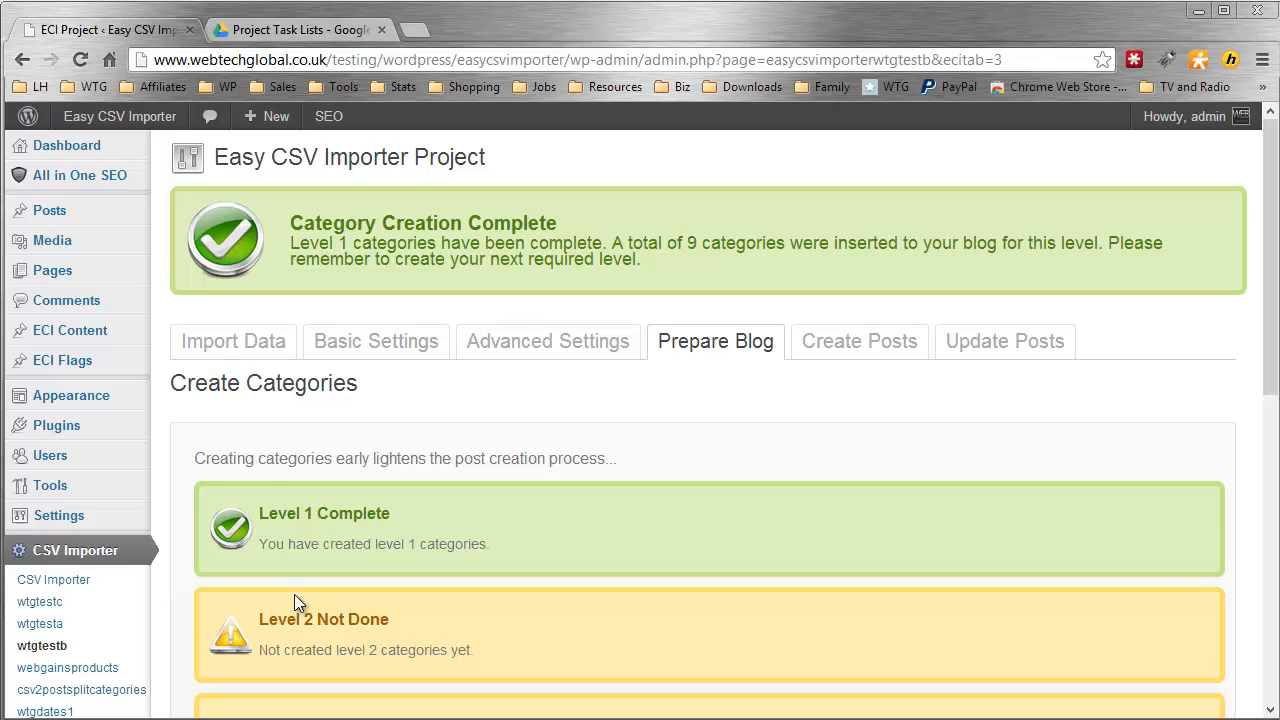
Open the blog's post categories in a new tab, examine the parts of the Aeight category's description, and return to the project.
{"action": "mouse_move", "coordinate": [124, 217]}
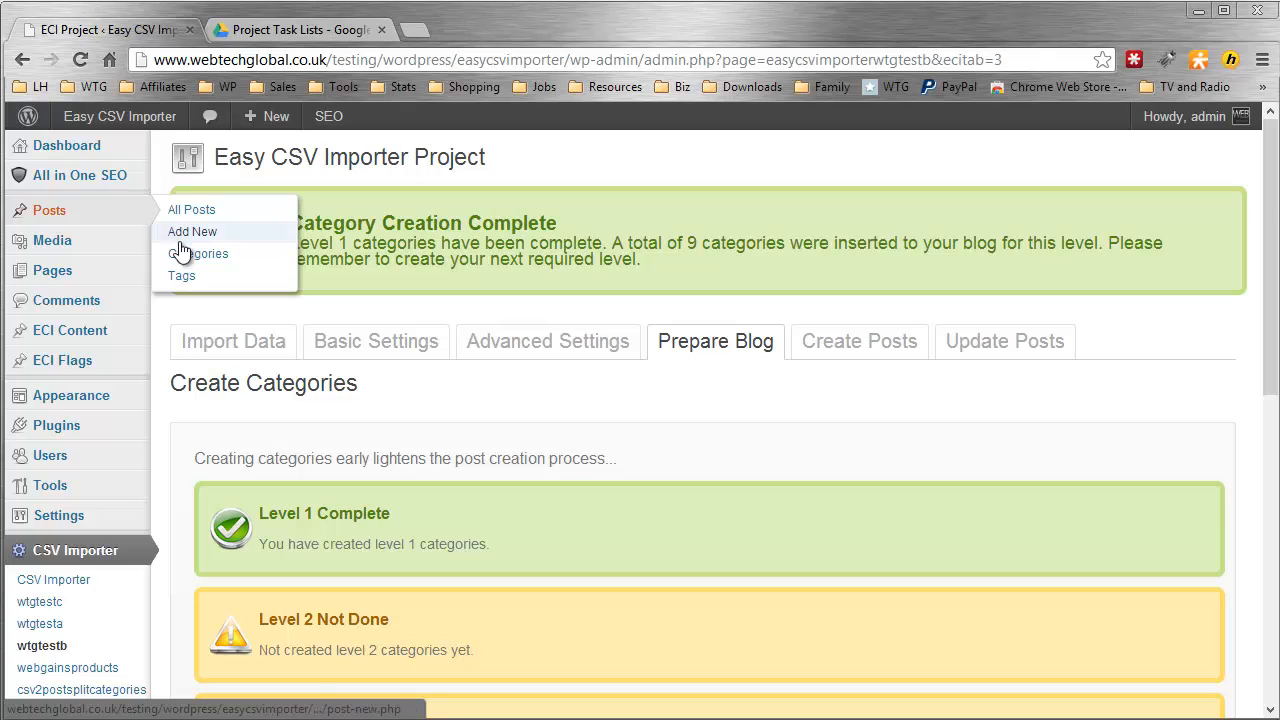
{"action": "right_click", "coordinate": [220, 256]}
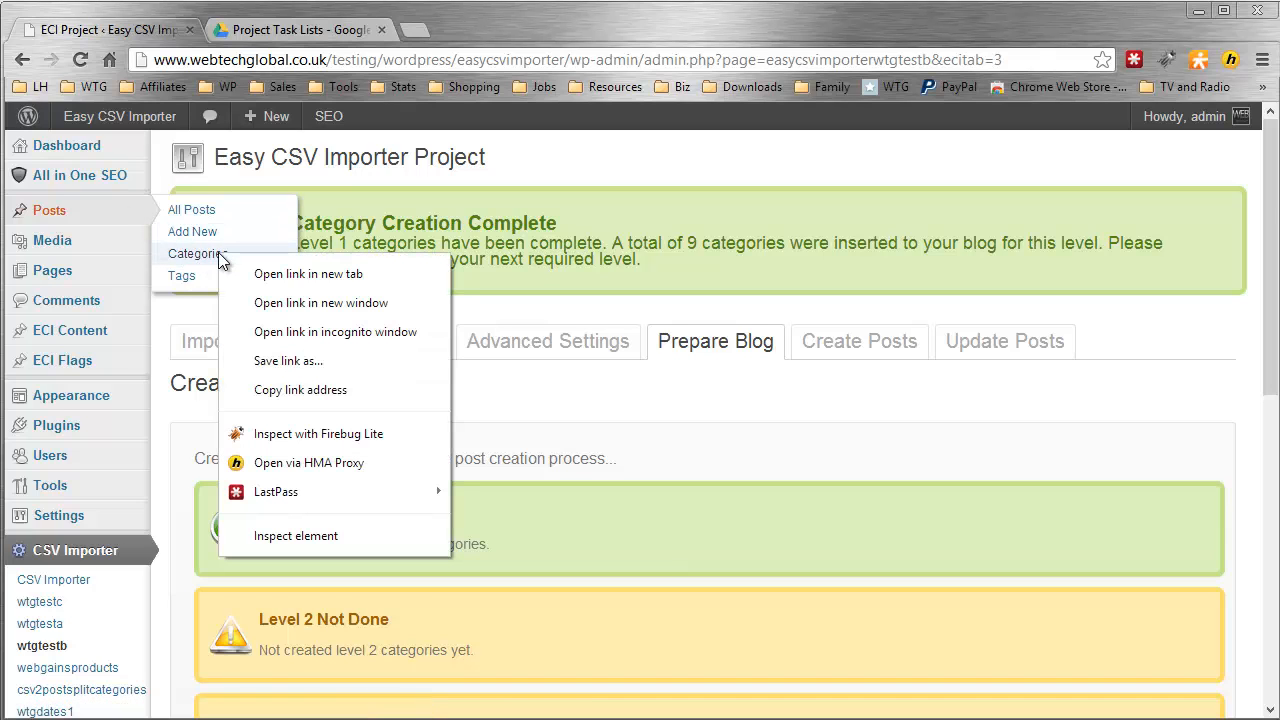
{"action": "left_click", "coordinate": [308, 274]}
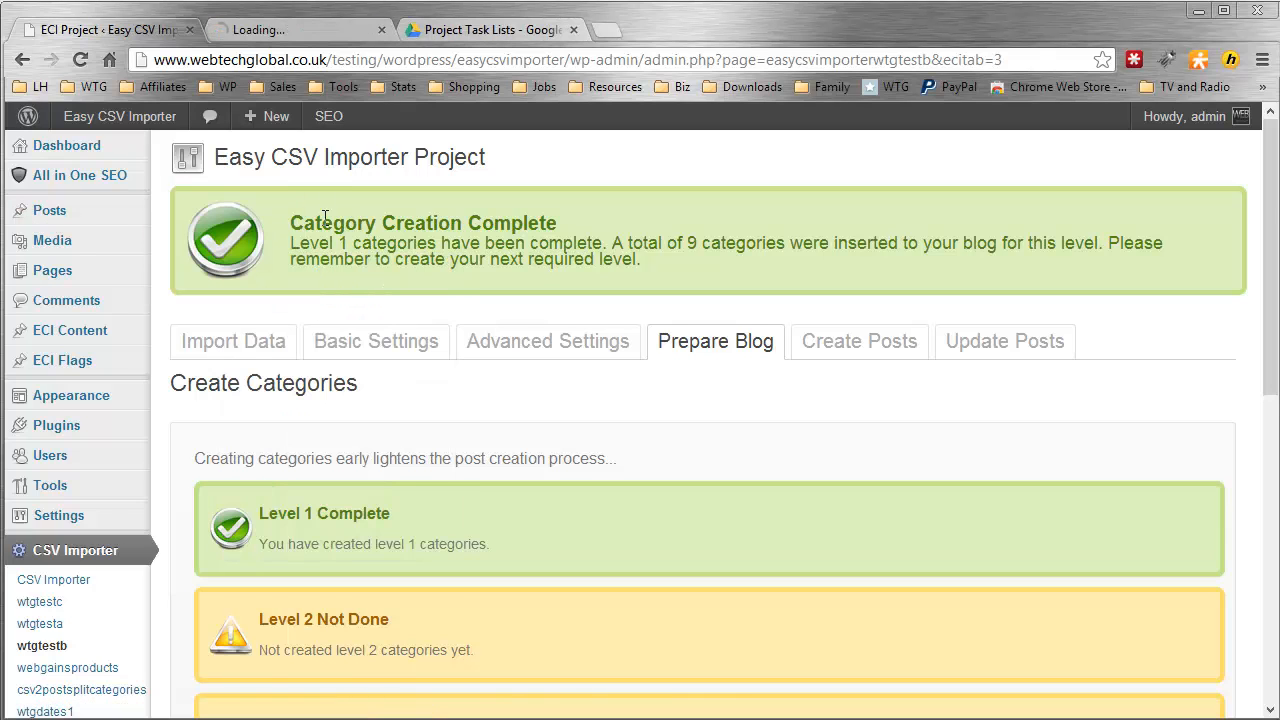
{"action": "left_click", "coordinate": [289, 24]}
{"action": "scroll", "coordinate": [530, 165], "scroll_direction": "down", "scroll_amount": 2}
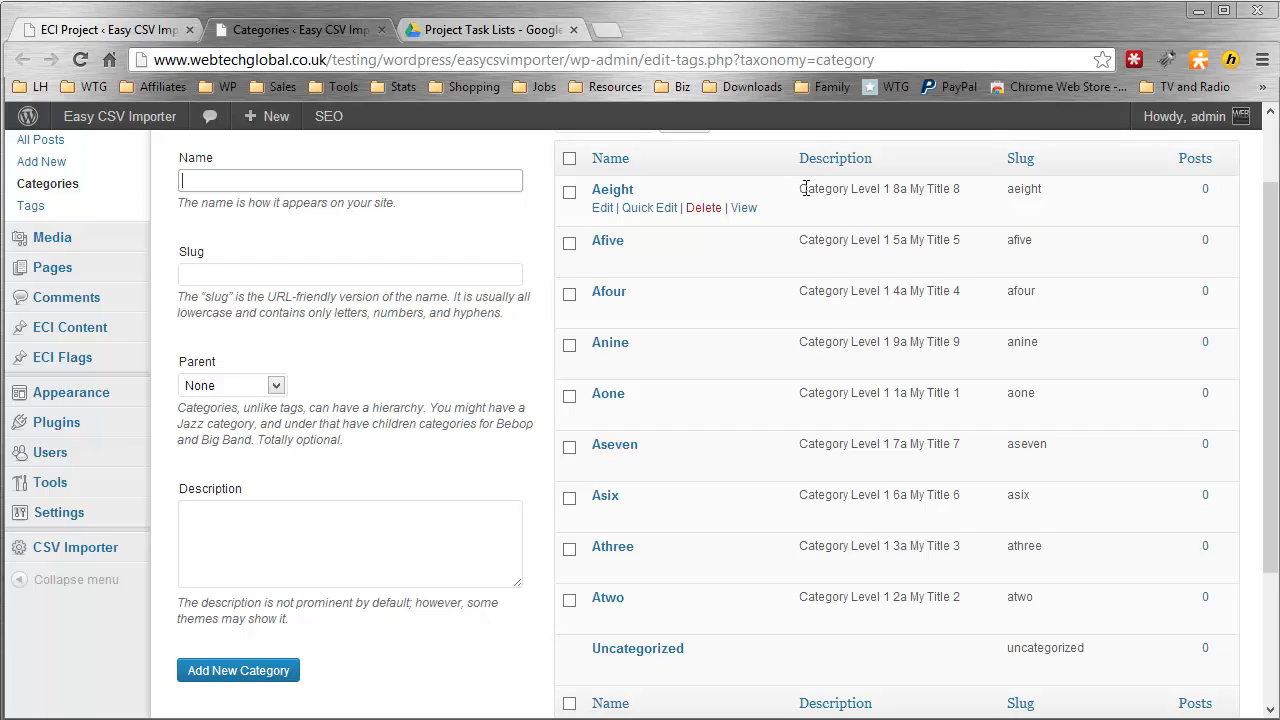
{"action": "left_click_drag", "start_coordinate": [805, 188], "coordinate": [891, 192]}
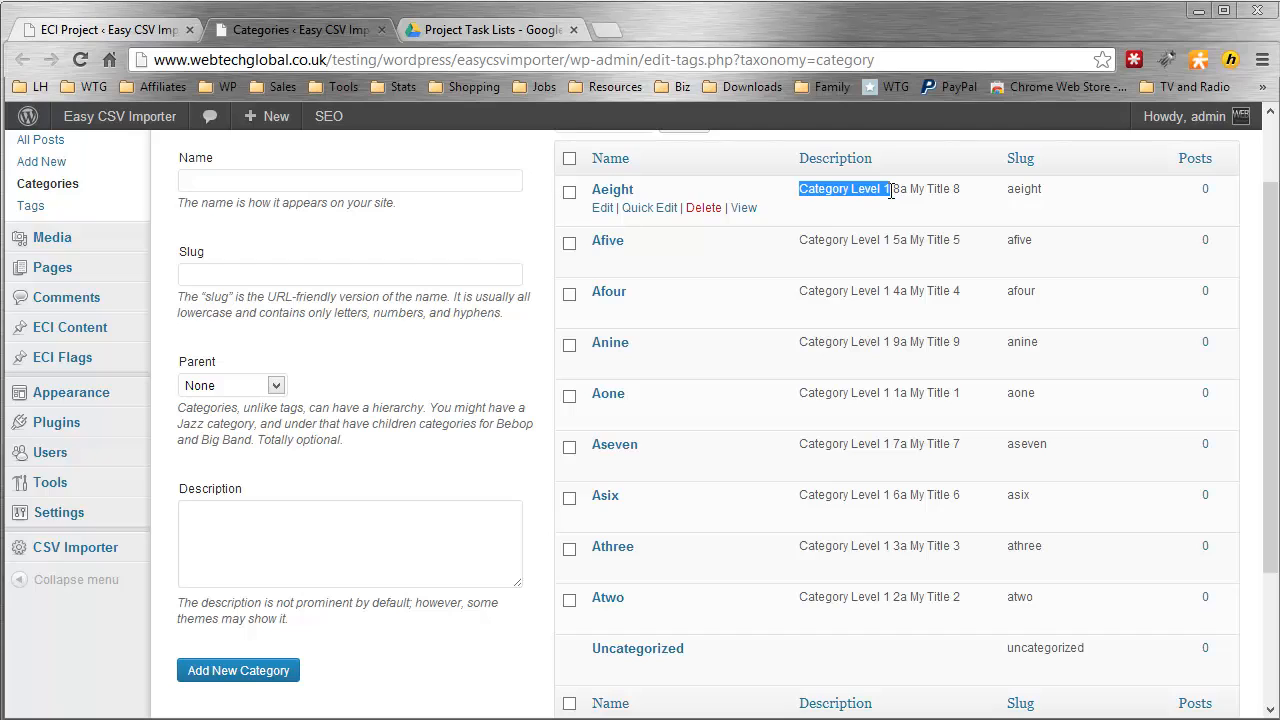
{"action": "left_click_drag", "start_coordinate": [892, 191], "coordinate": [907, 197]}
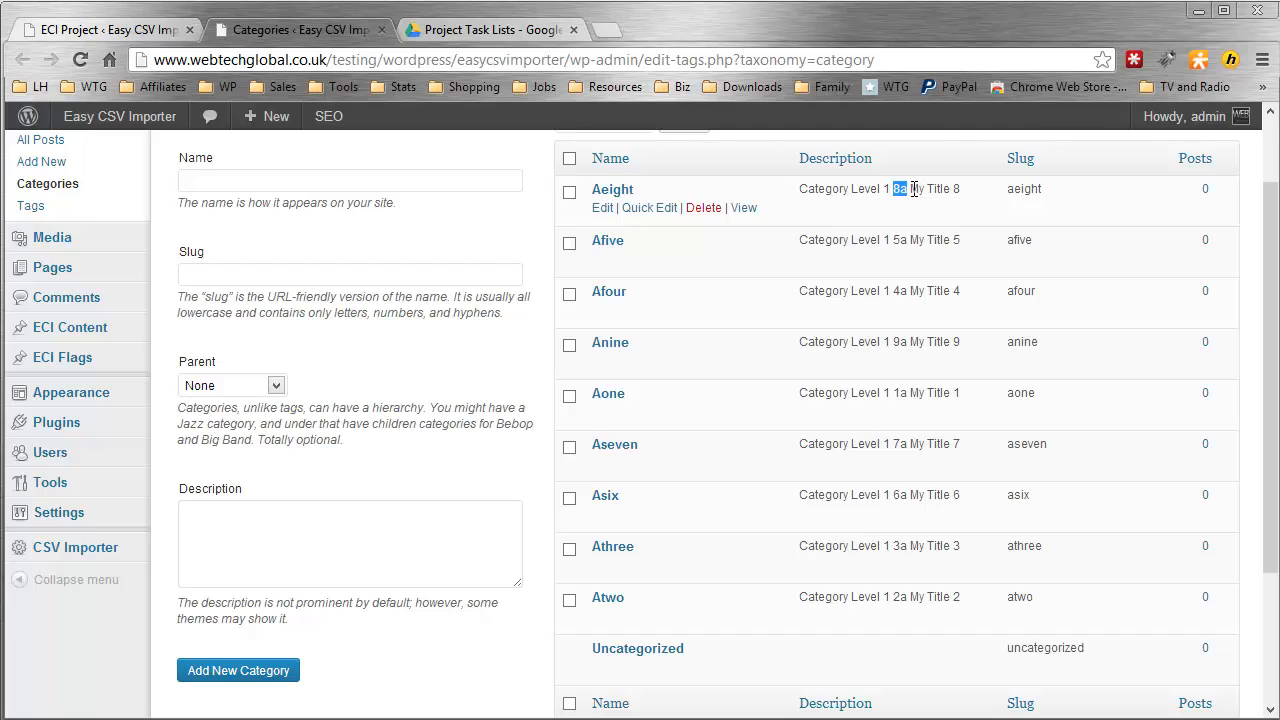
{"action": "left_click_drag", "start_coordinate": [910, 189], "coordinate": [961, 191]}
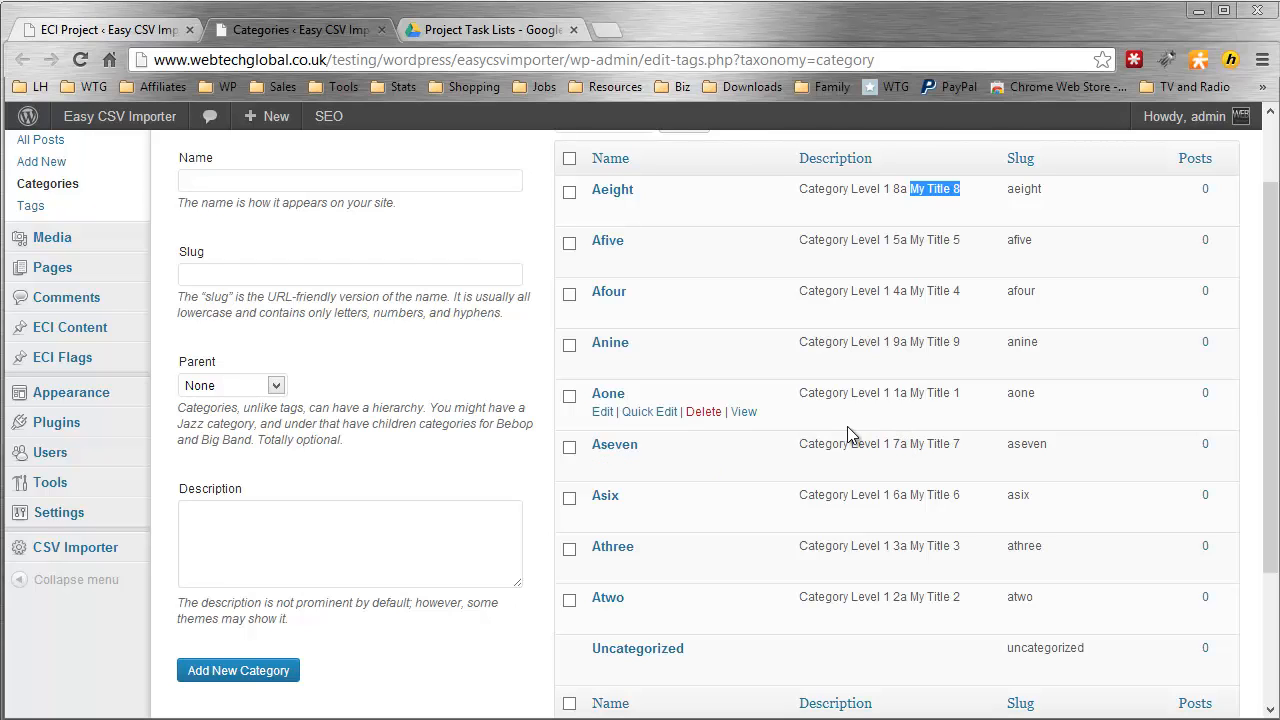
{"action": "left_click", "coordinate": [106, 30]}
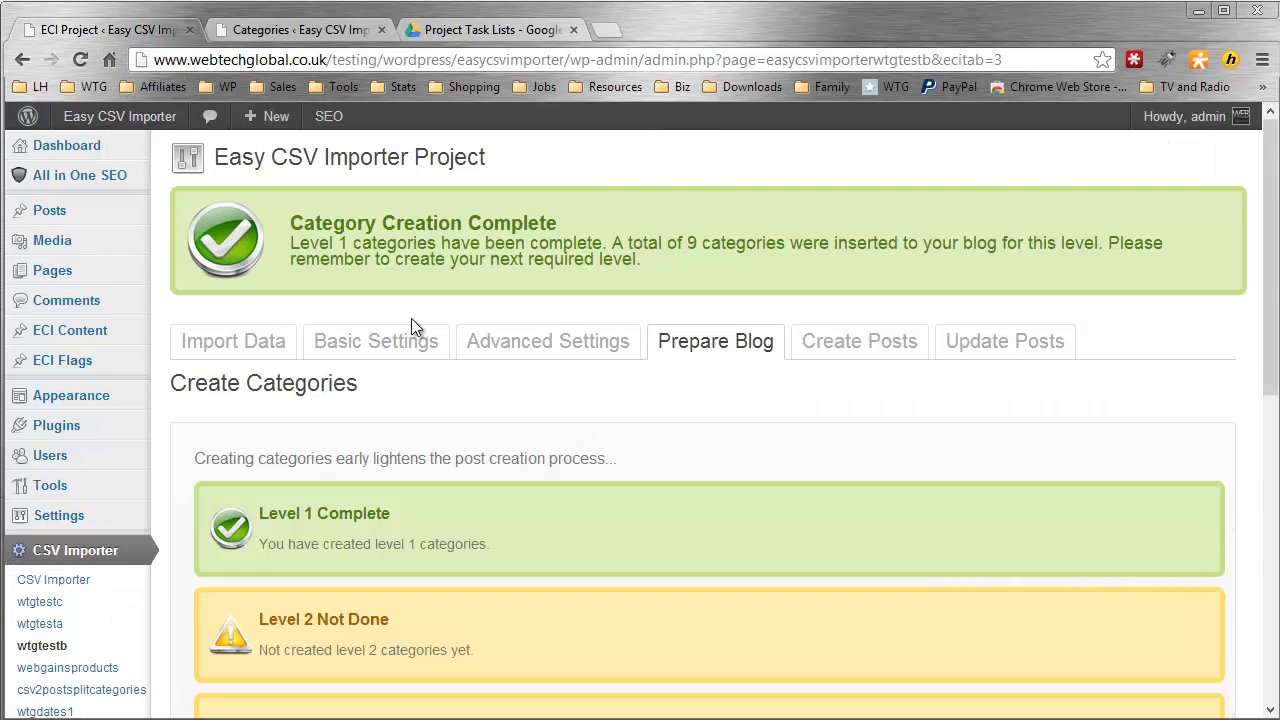
Create the level 2 categories for the wtgtestb project and reload the blog's category list to check the child categories.
{"action": "scroll", "coordinate": [410, 390], "scroll_direction": "down", "scroll_amount": 3}
{"action": "left_click", "coordinate": [324, 538]}
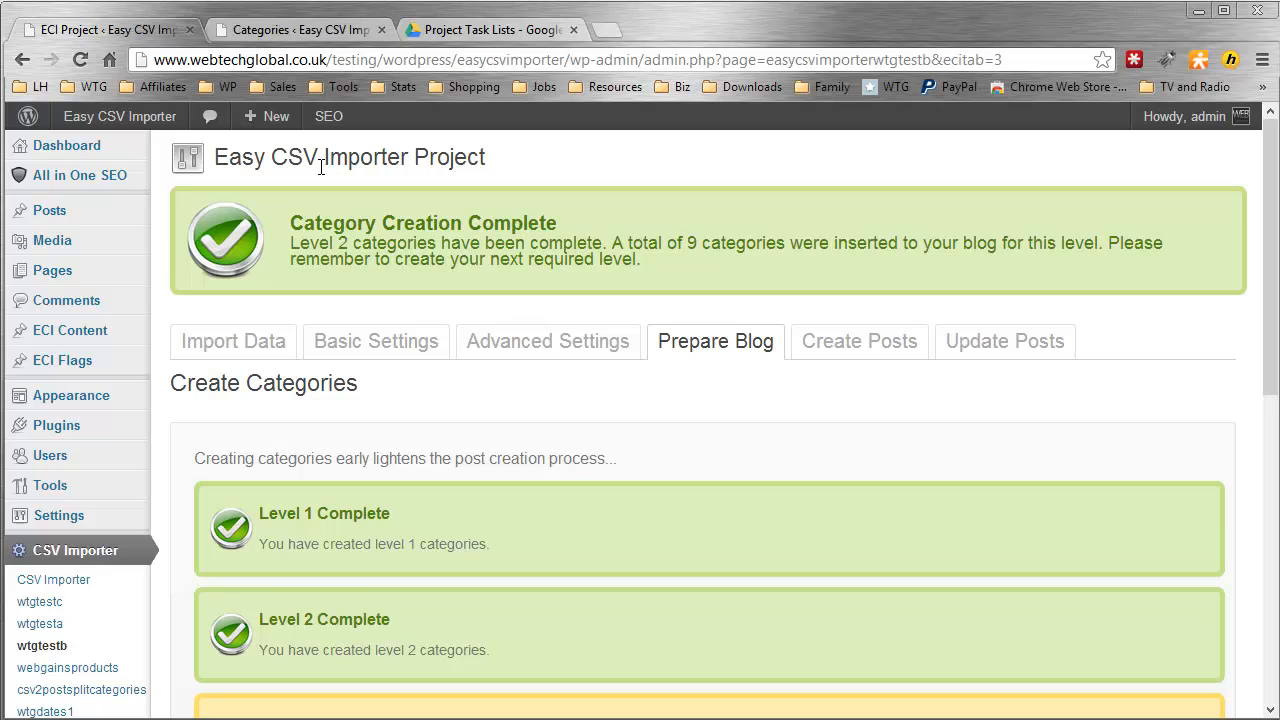
{"action": "left_click", "coordinate": [291, 36]}
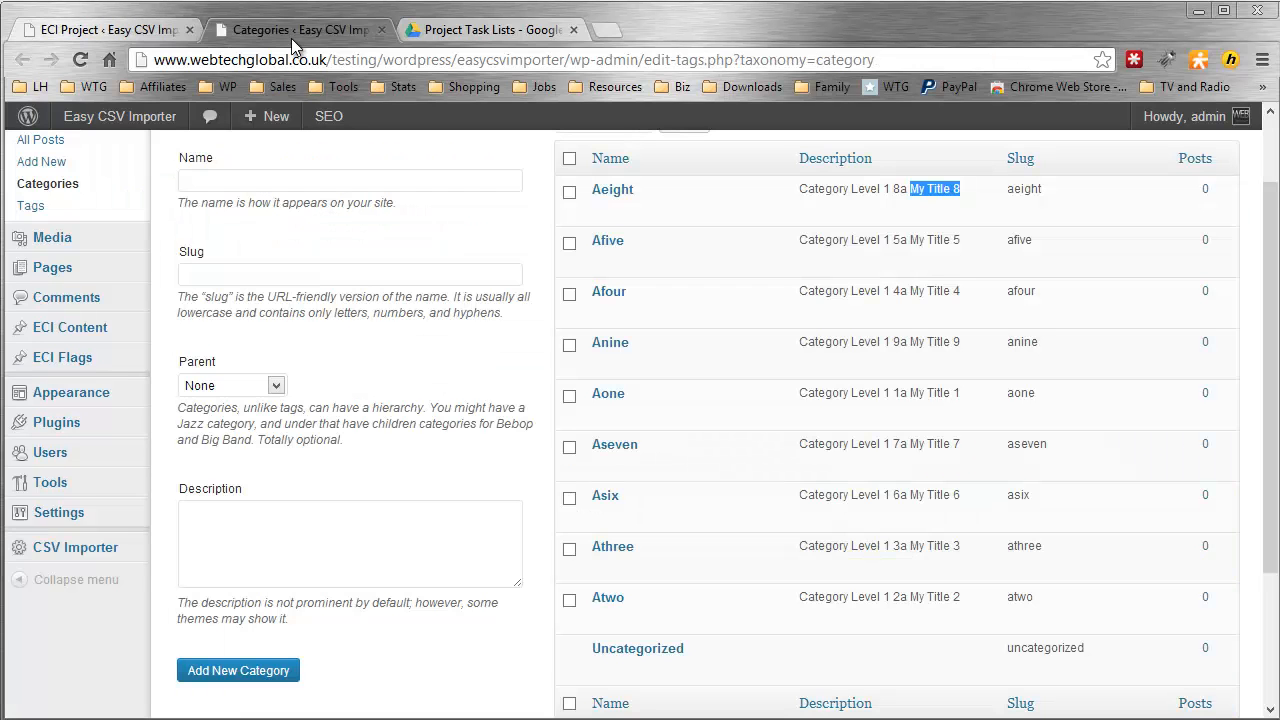
{"action": "left_click", "coordinate": [107, 192]}
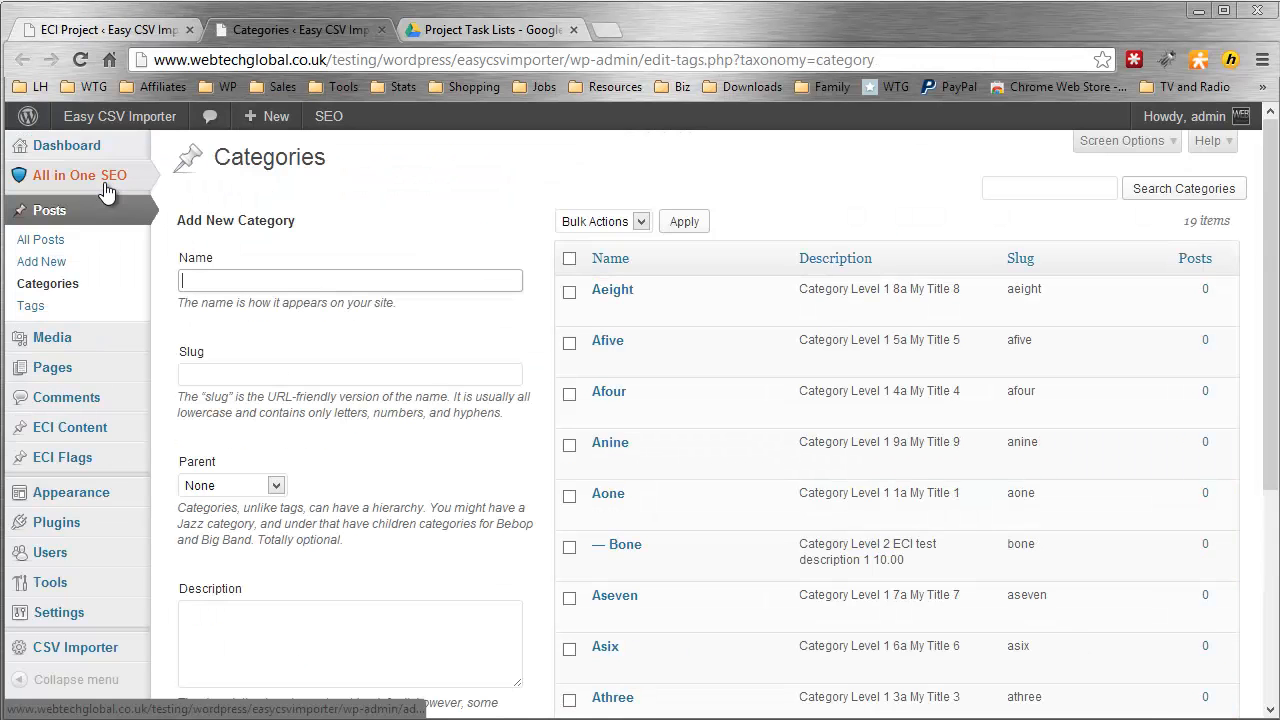
{"action": "scroll", "coordinate": [430, 190], "scroll_direction": "down", "scroll_amount": 1}
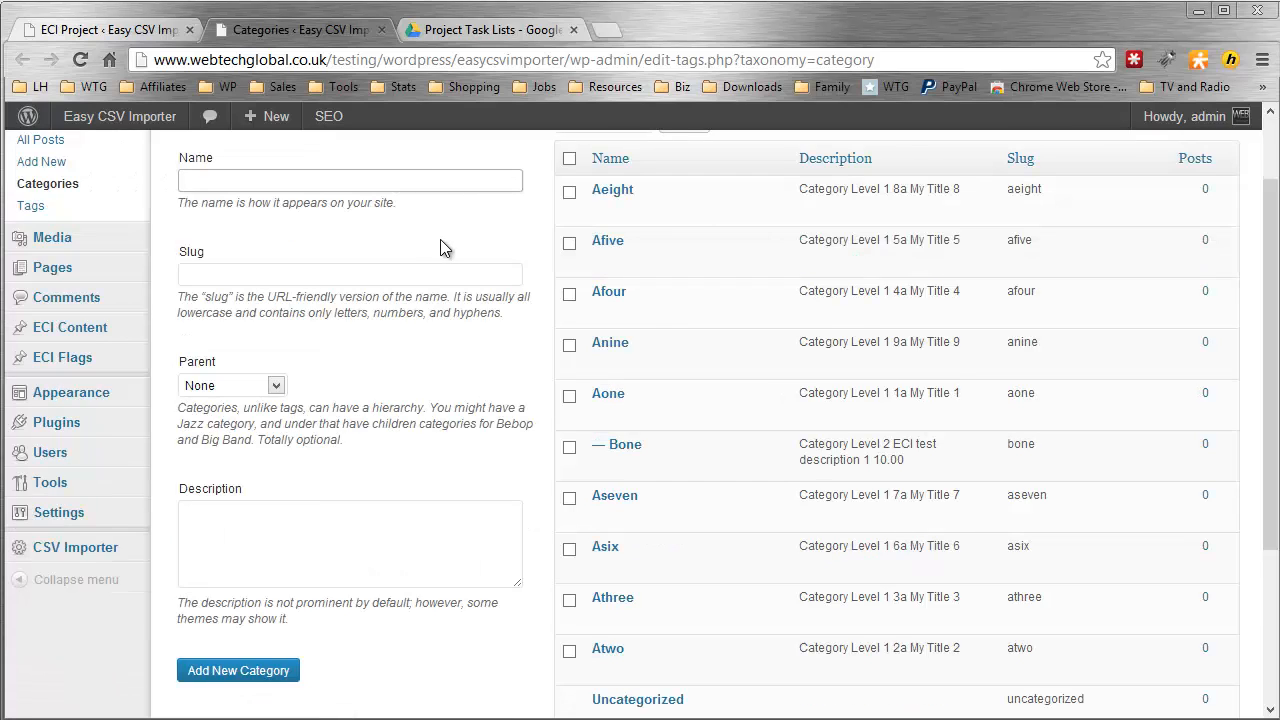
{"action": "mouse_move", "coordinate": [630, 463]}
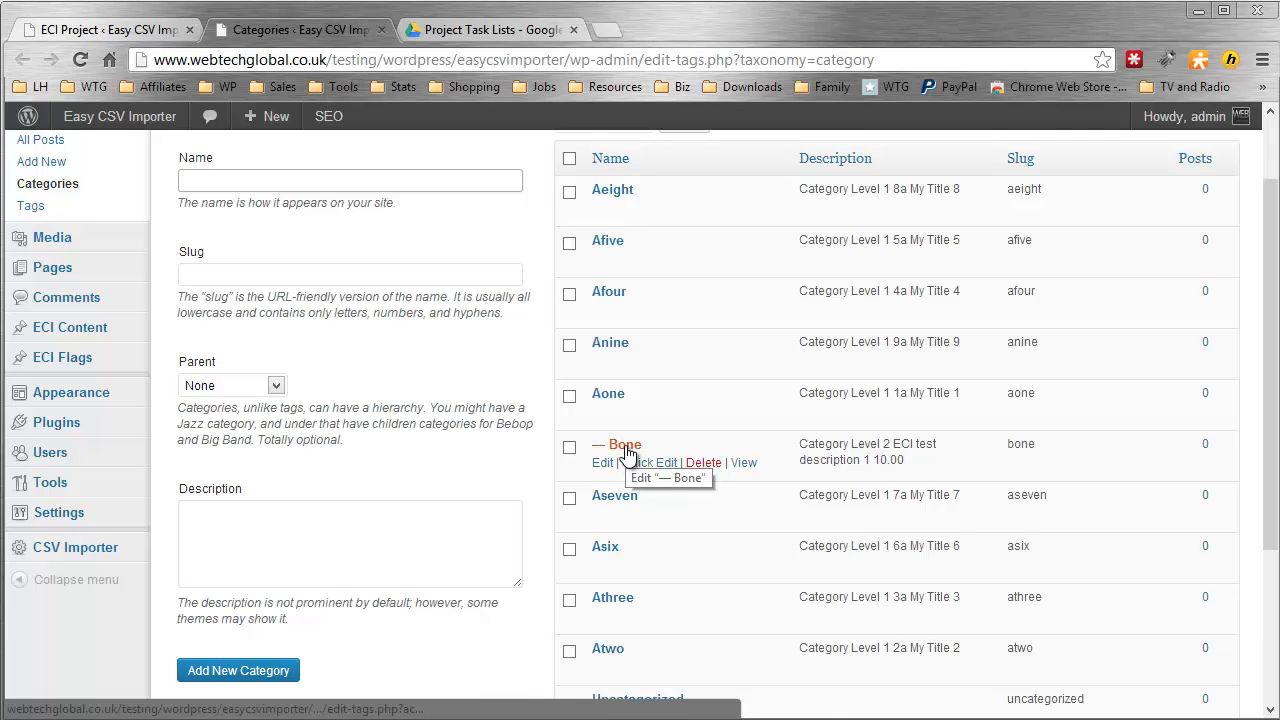
Add a temporary category named test and delete it again to refresh the blog's category hierarchy.
{"action": "left_click", "coordinate": [370, 186]}
{"action": "type", "text": "test"}
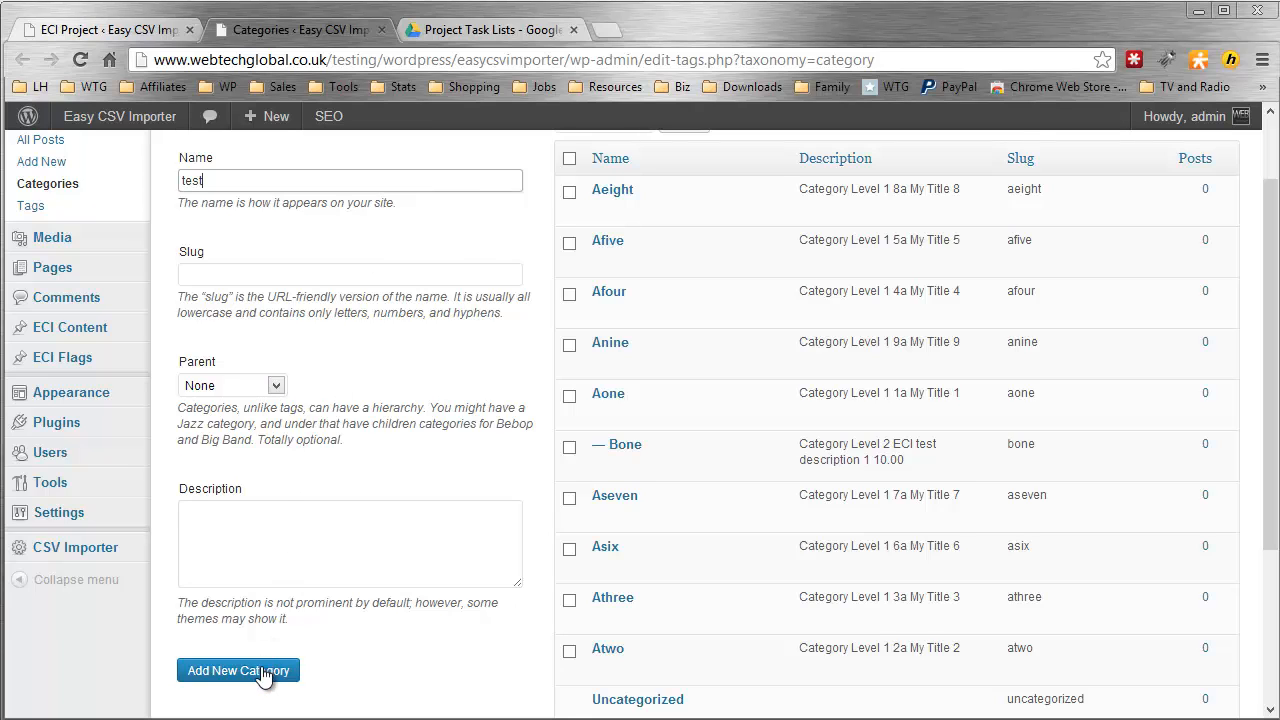
{"action": "left_click", "coordinate": [262, 672]}
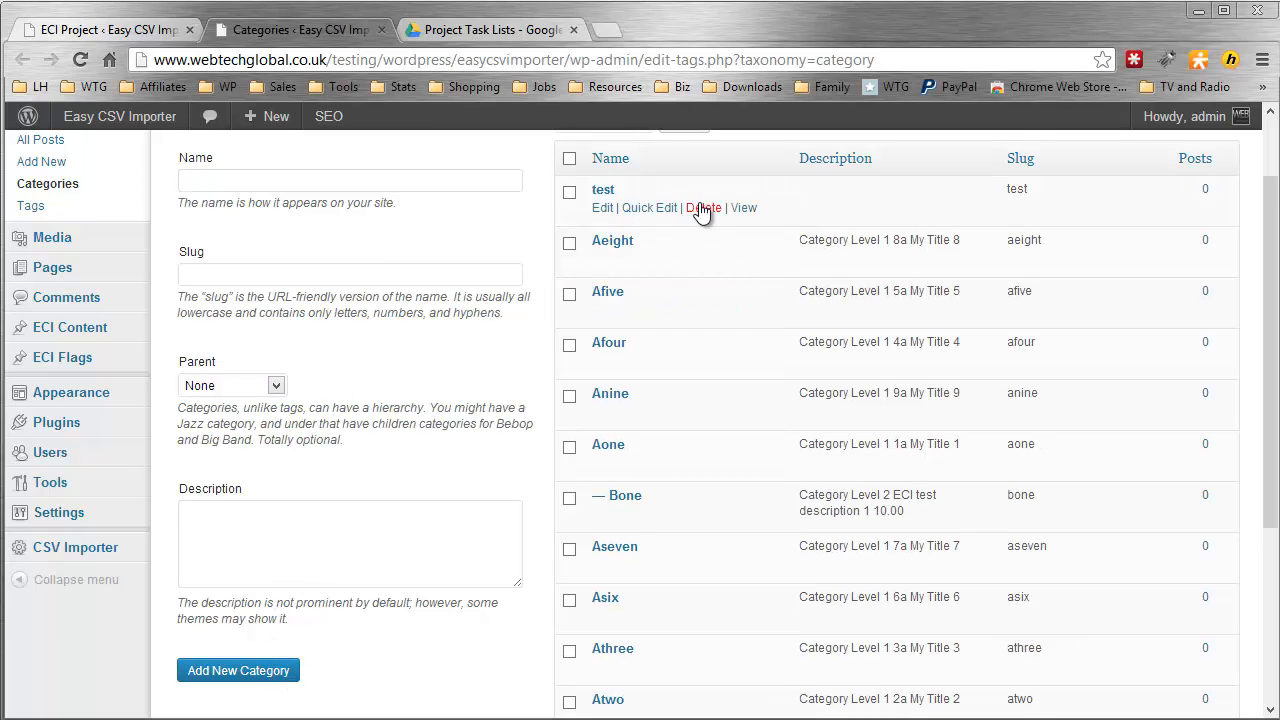
{"action": "left_click", "coordinate": [703, 208]}
{"action": "left_click", "coordinate": [694, 406]}
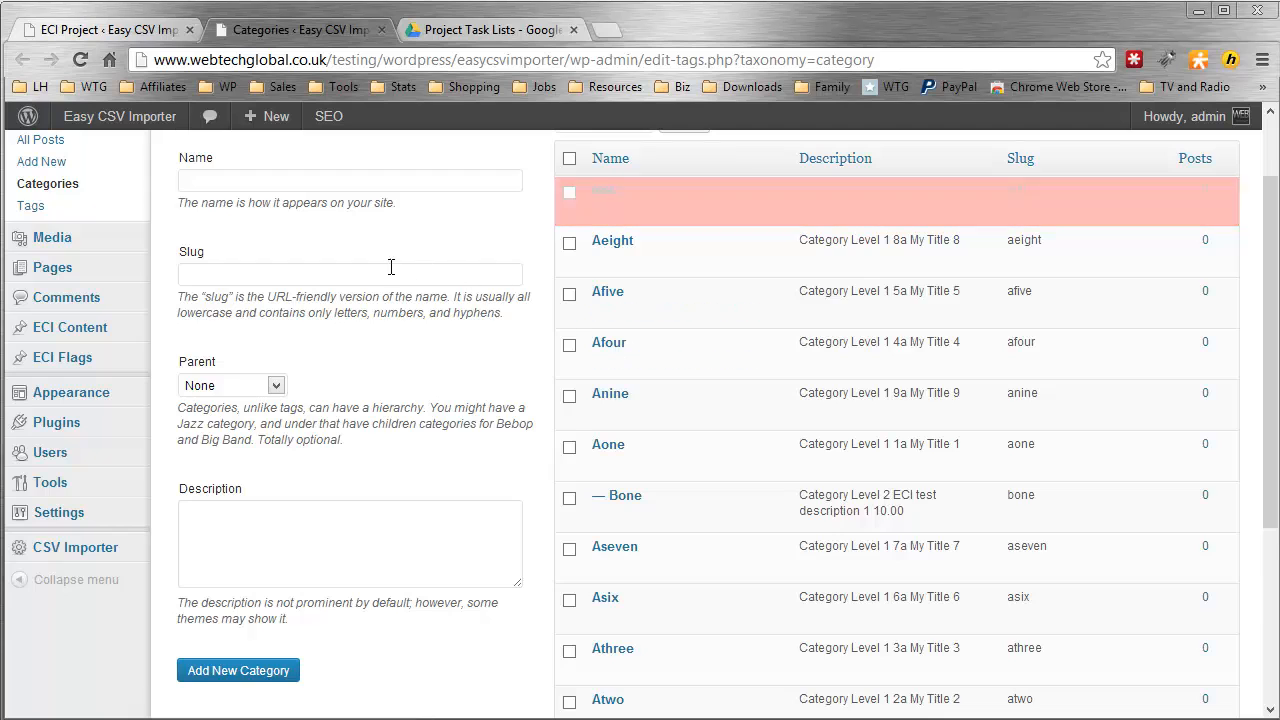
Reload the blog's category list and examine the parts of the Beight category's description.
{"action": "left_click", "coordinate": [72, 186]}
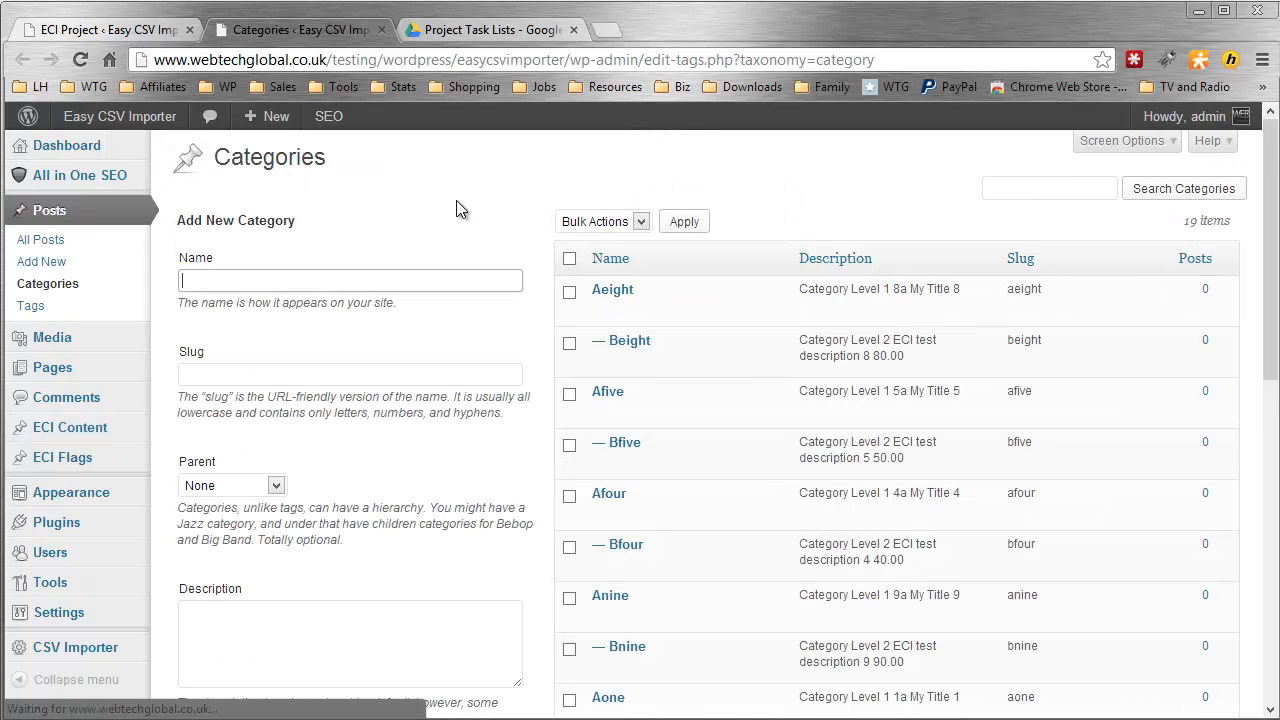
{"action": "scroll", "coordinate": [480, 220], "scroll_direction": "down", "scroll_amount": 1}
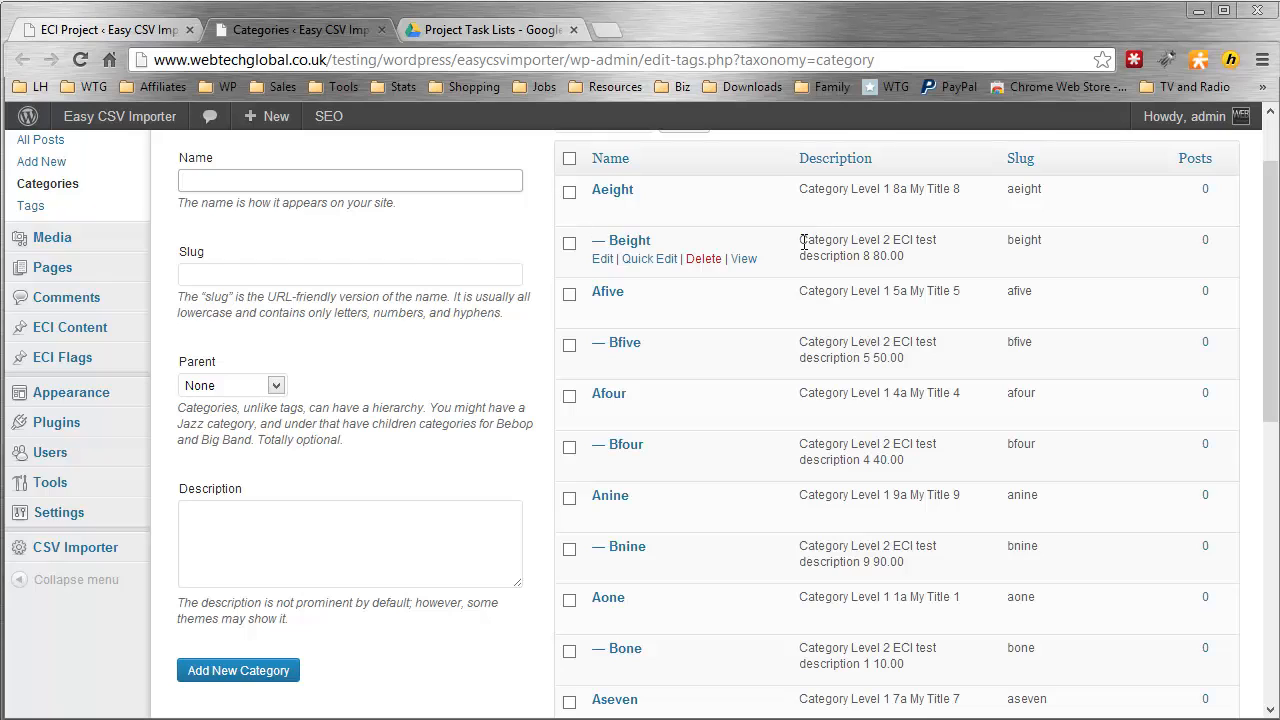
{"action": "left_click_drag", "start_coordinate": [801, 242], "coordinate": [945, 245]}
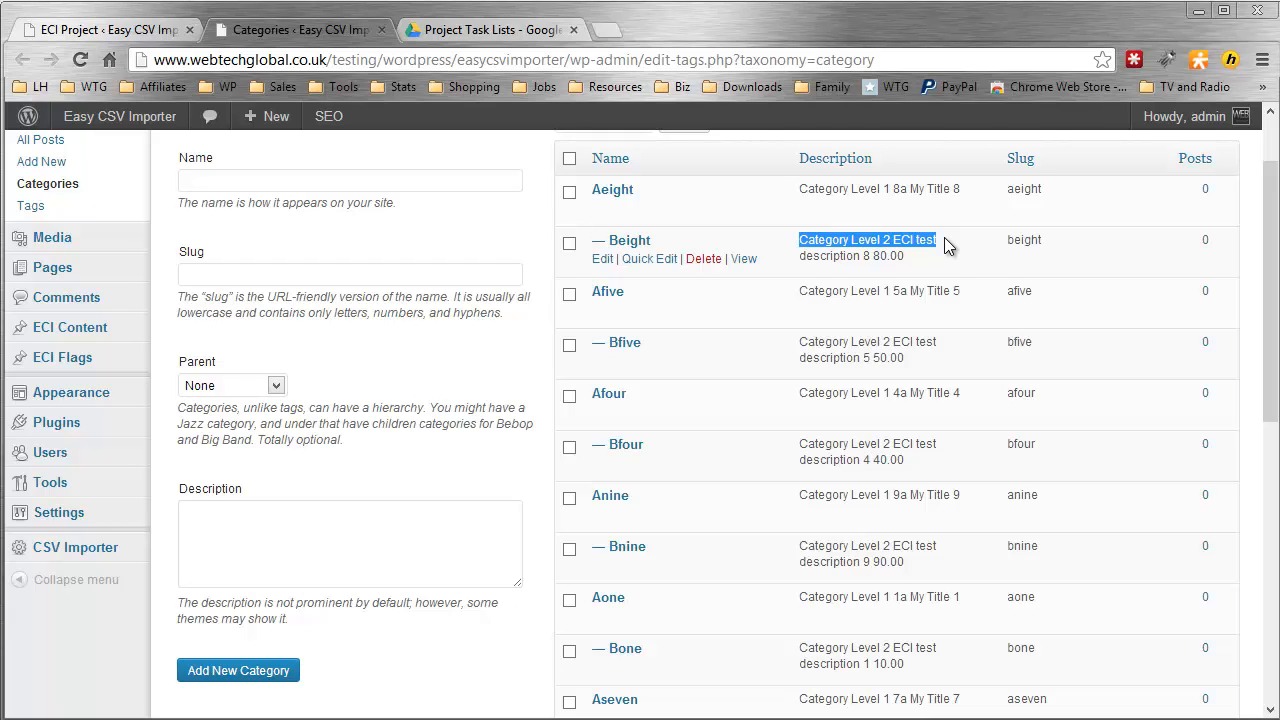
{"action": "left_click", "coordinate": [944, 250]}
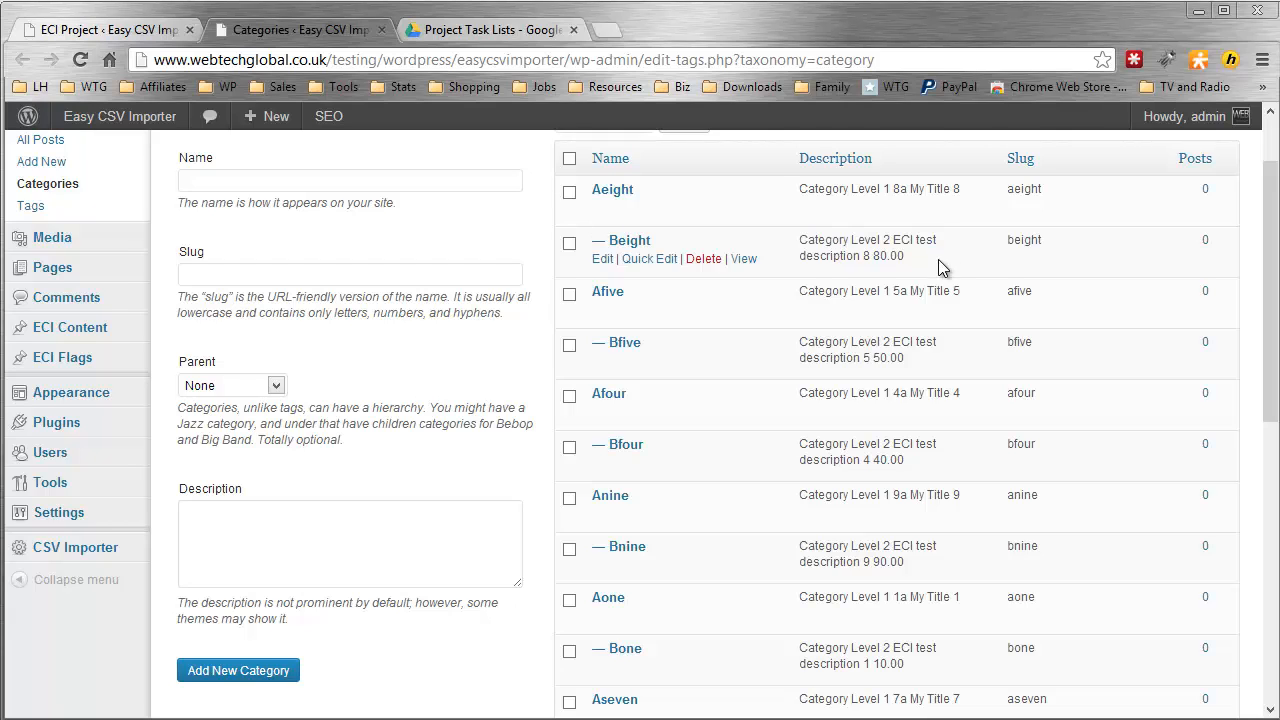
{"action": "left_click_drag", "start_coordinate": [804, 258], "coordinate": [915, 258]}
Return to the wtgtestb project and create its level 3 categories.
{"action": "left_click", "coordinate": [72, 28]}
{"action": "scroll", "coordinate": [366, 295], "scroll_direction": "down", "scroll_amount": 3}
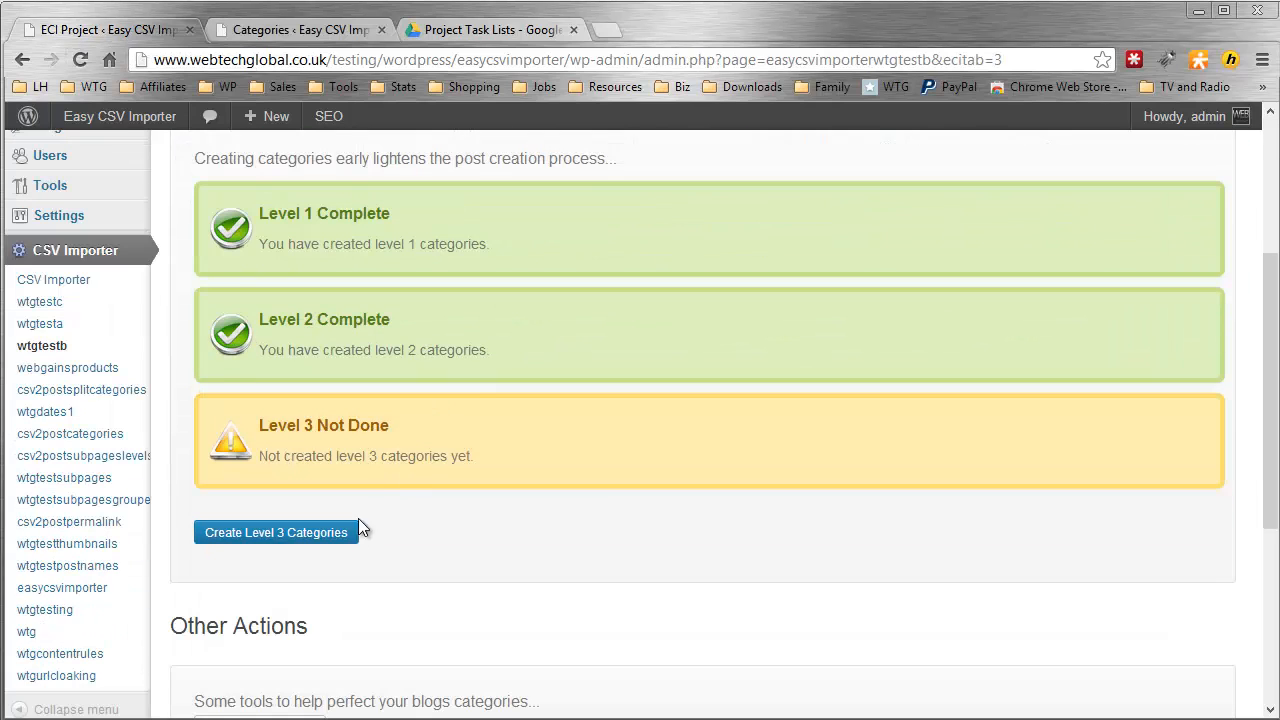
{"action": "left_click", "coordinate": [315, 534]}
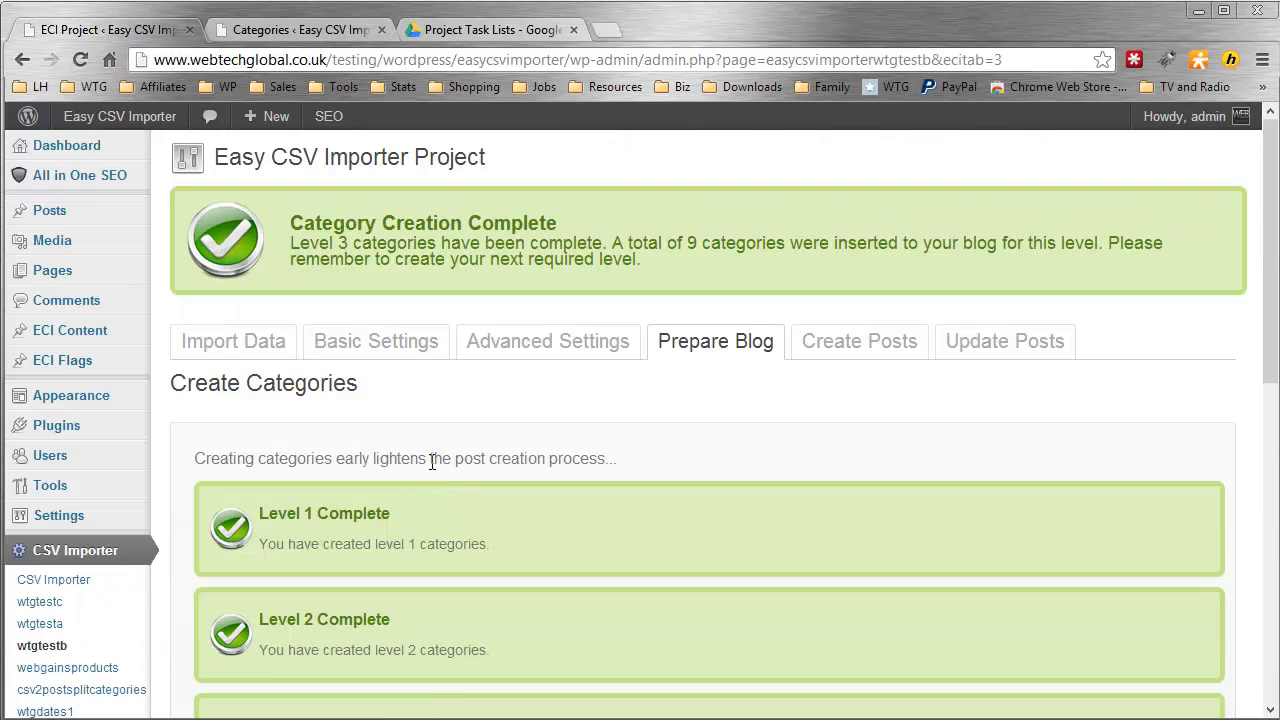
Go back to the blog's categories, add another temporary category named test, and delete it to refresh the hierarchy.
{"action": "left_click", "coordinate": [303, 29]}
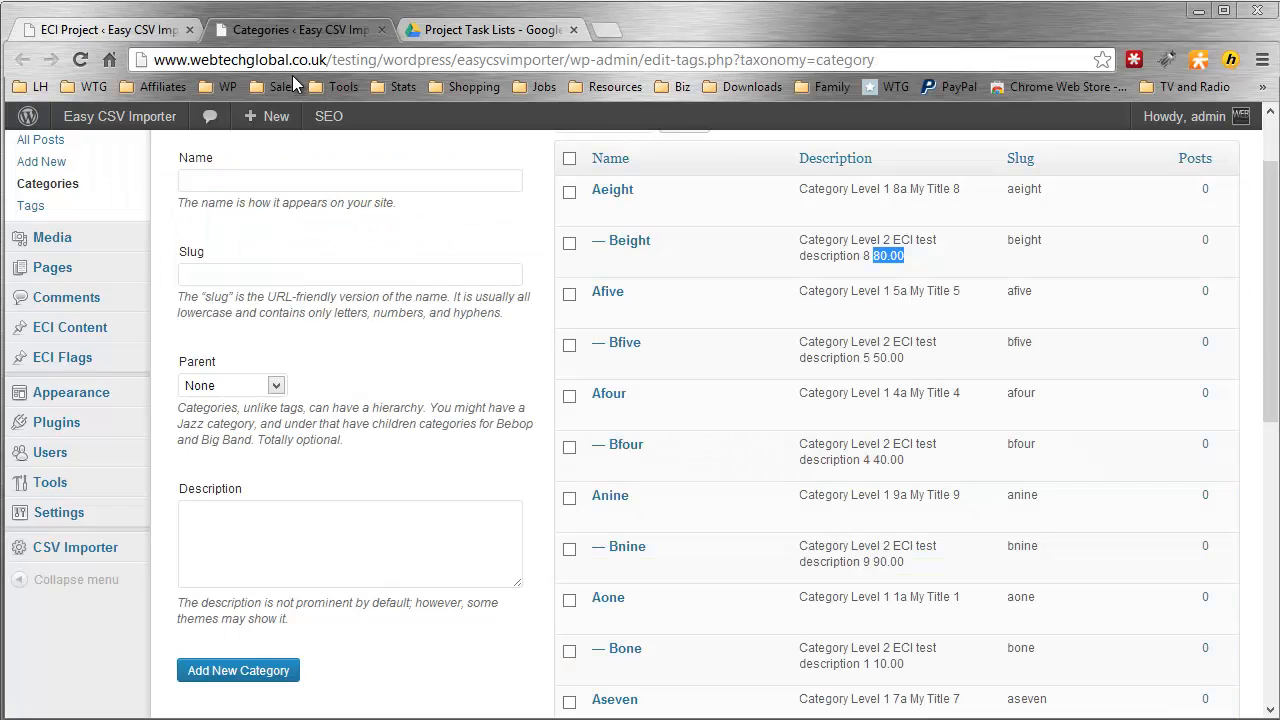
{"action": "left_click", "coordinate": [262, 183]}
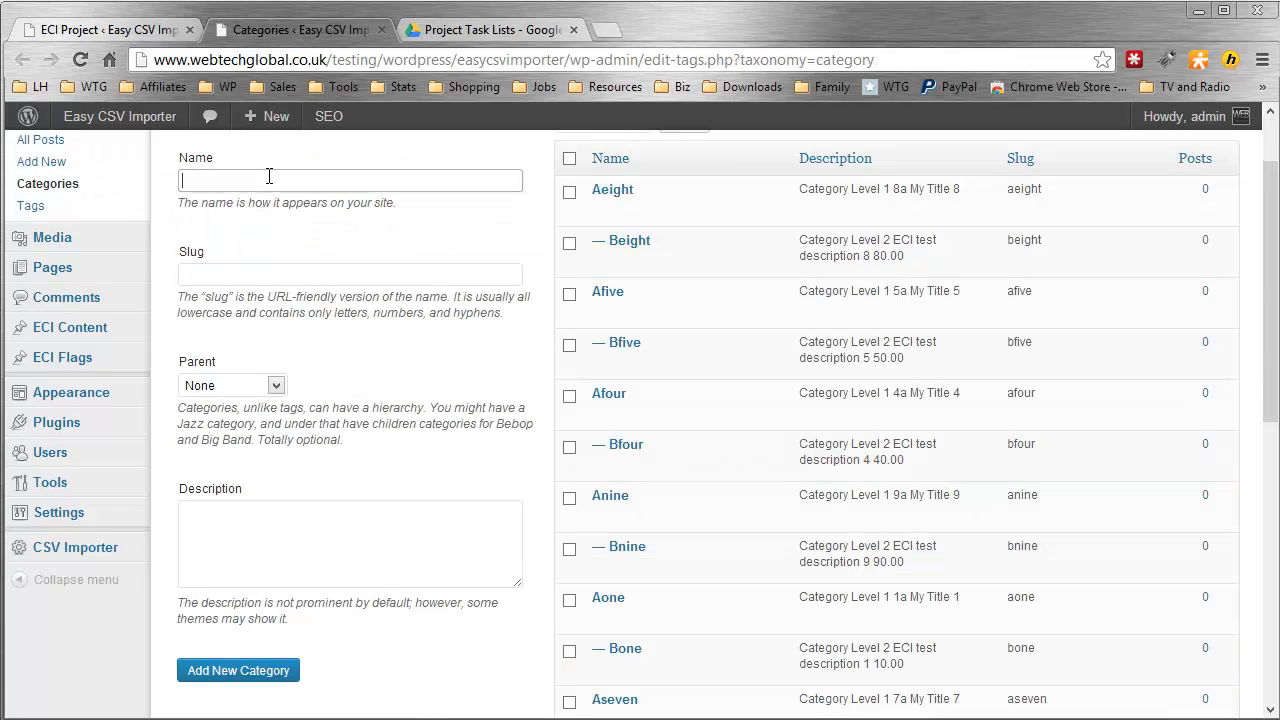
{"action": "type", "text": "test"}
{"action": "left_click", "coordinate": [246, 675]}
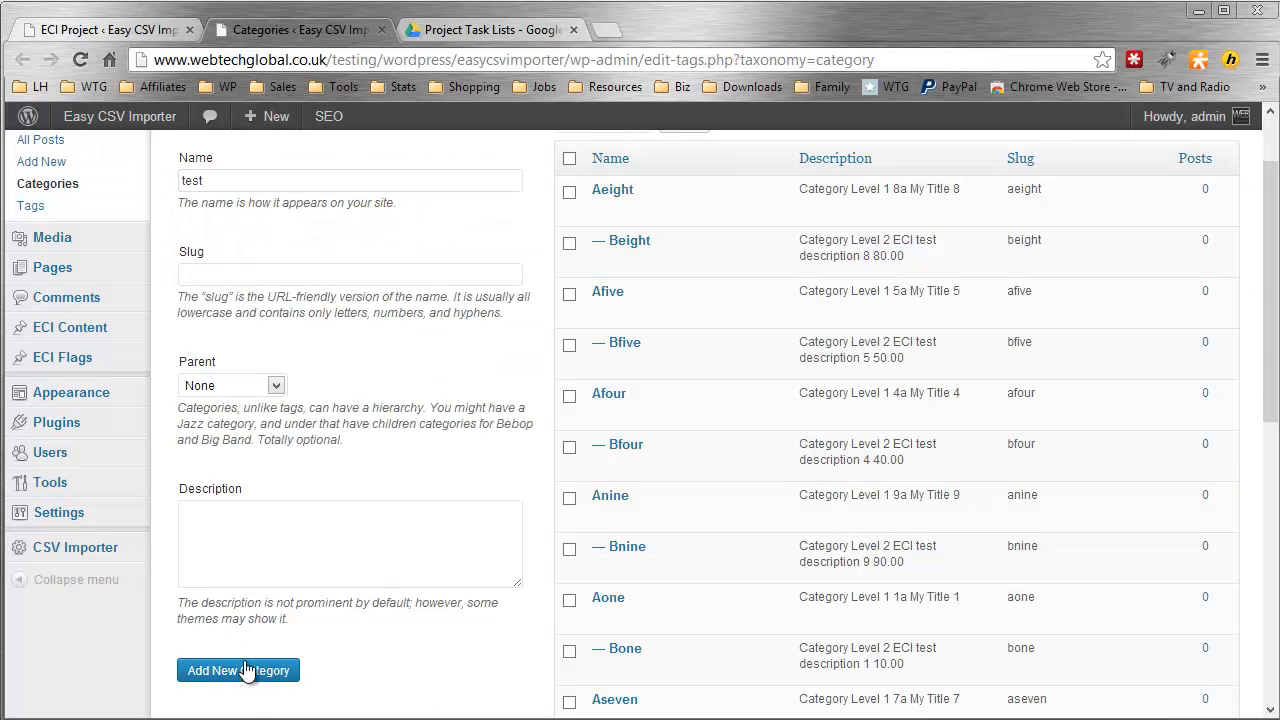
{"action": "left_click", "coordinate": [700, 208]}
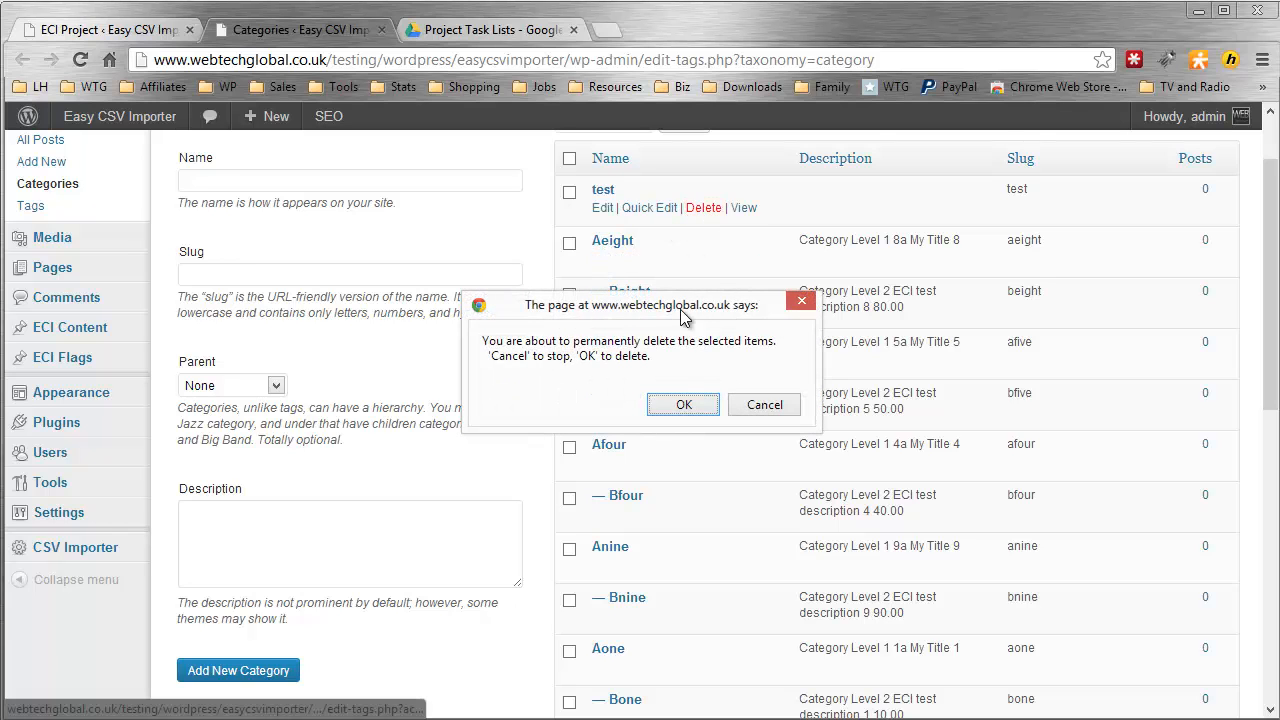
{"action": "left_click", "coordinate": [681, 403]}
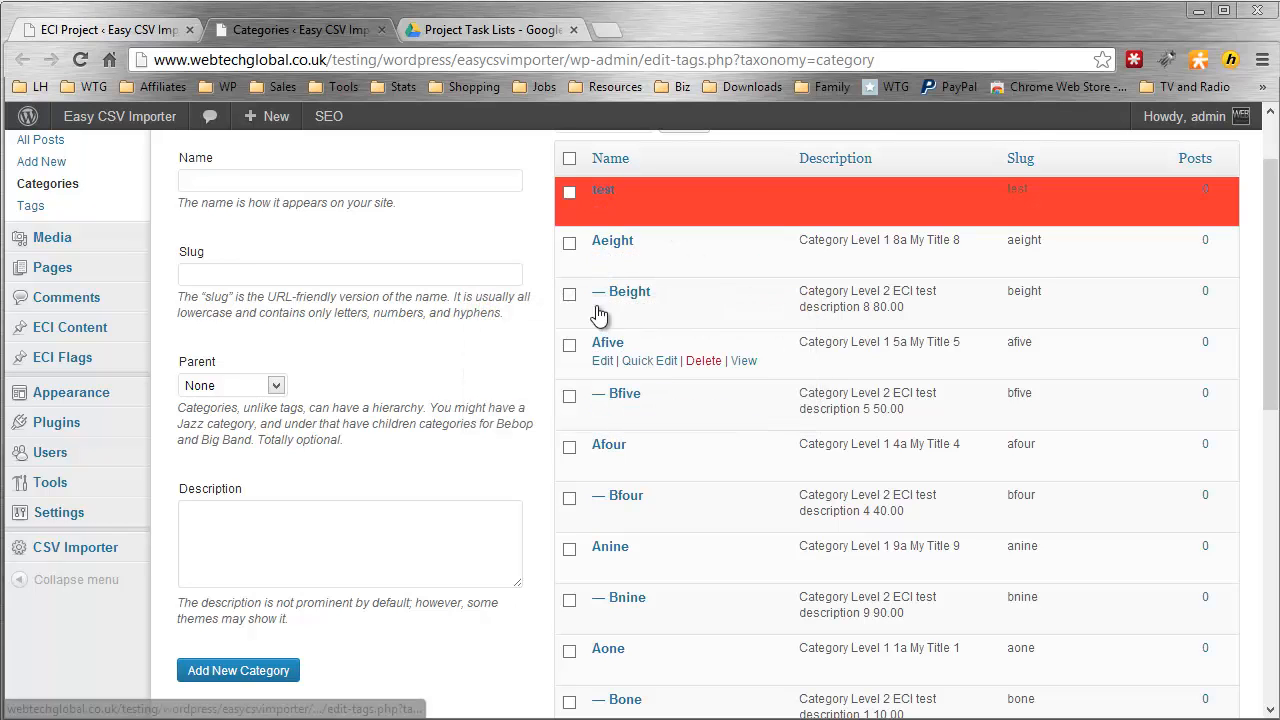
Reload the blog's category list and examine the description of the level 3 category Ceight.
{"action": "left_click", "coordinate": [48, 189]}
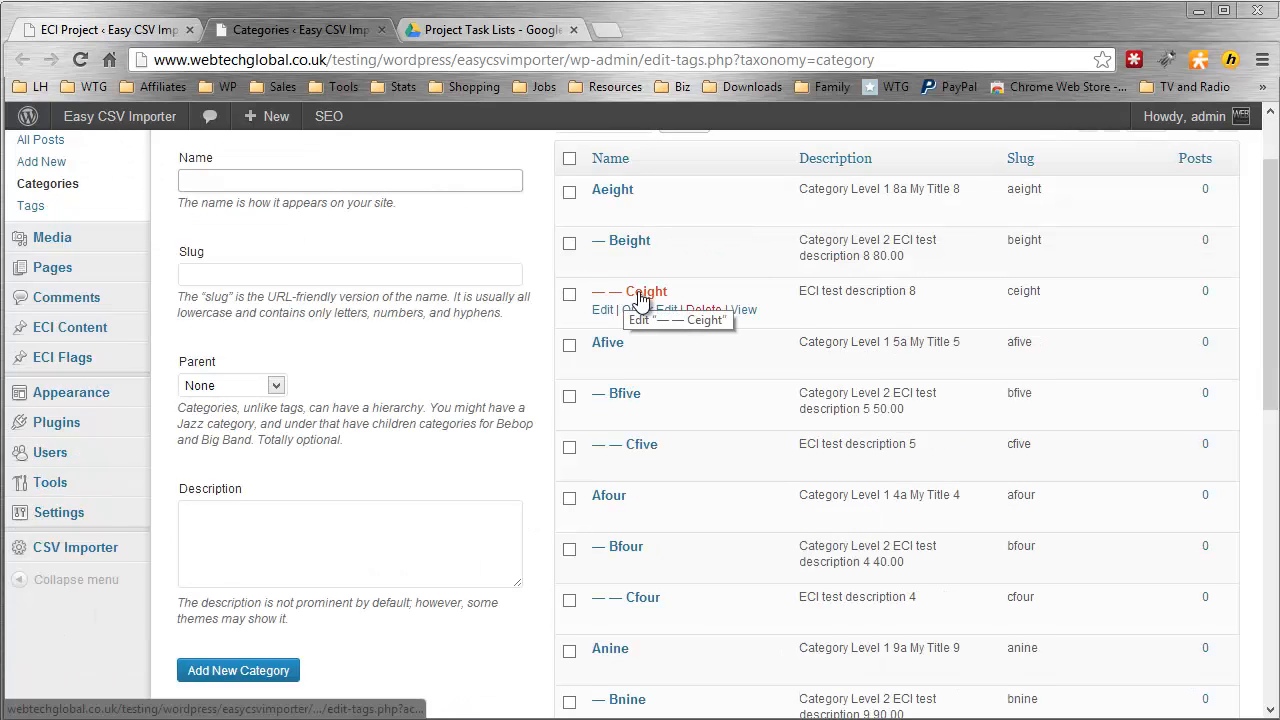
{"action": "scroll", "coordinate": [640, 300], "scroll_direction": "down", "scroll_amount": 1}
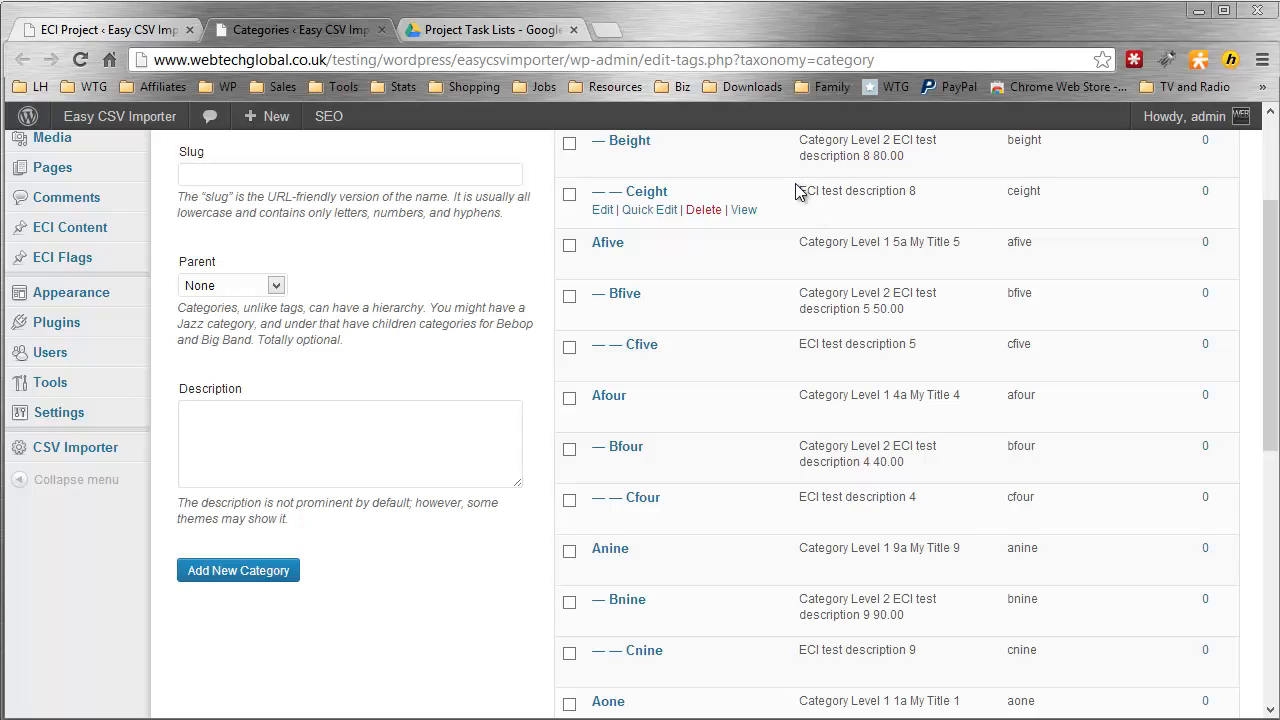
{"action": "left_click_drag", "start_coordinate": [800, 190], "coordinate": [923, 201]}
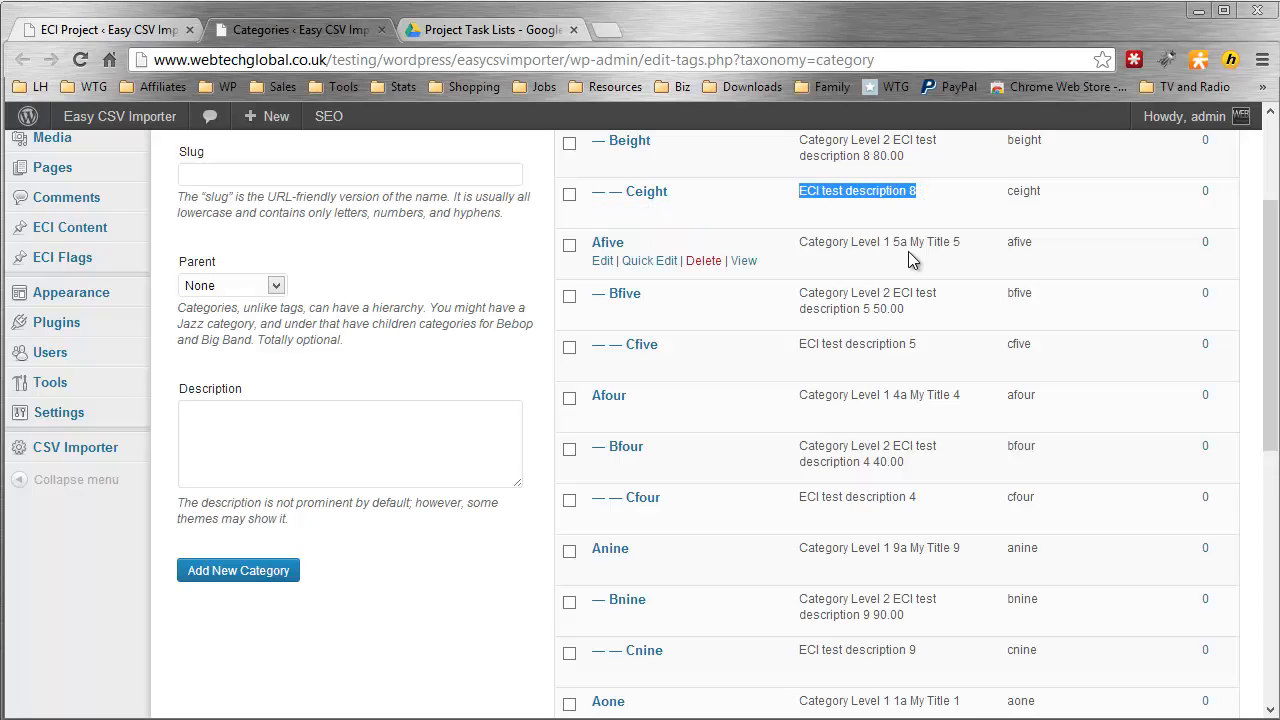